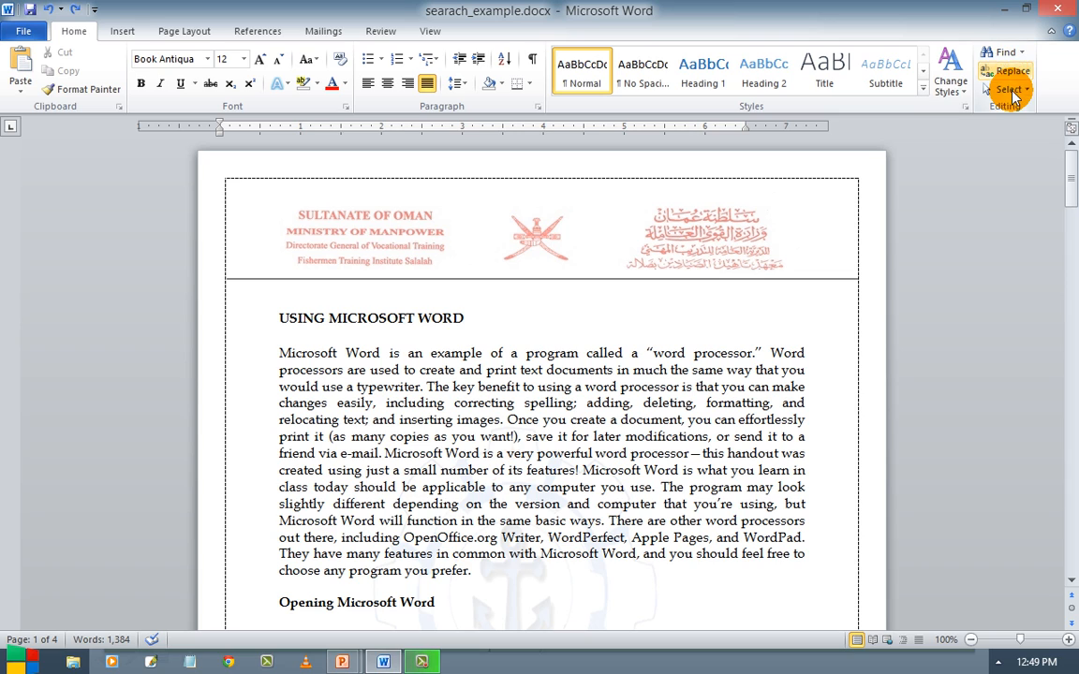
pyautogui.click(1024, 54)
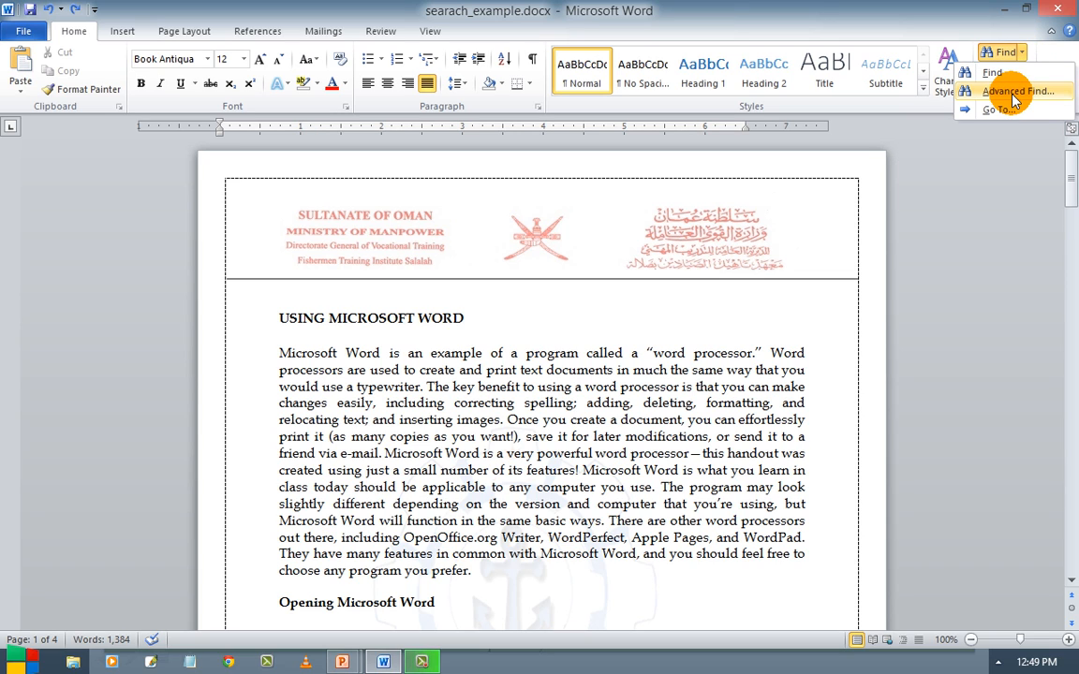
pyautogui.click(1004, 168)
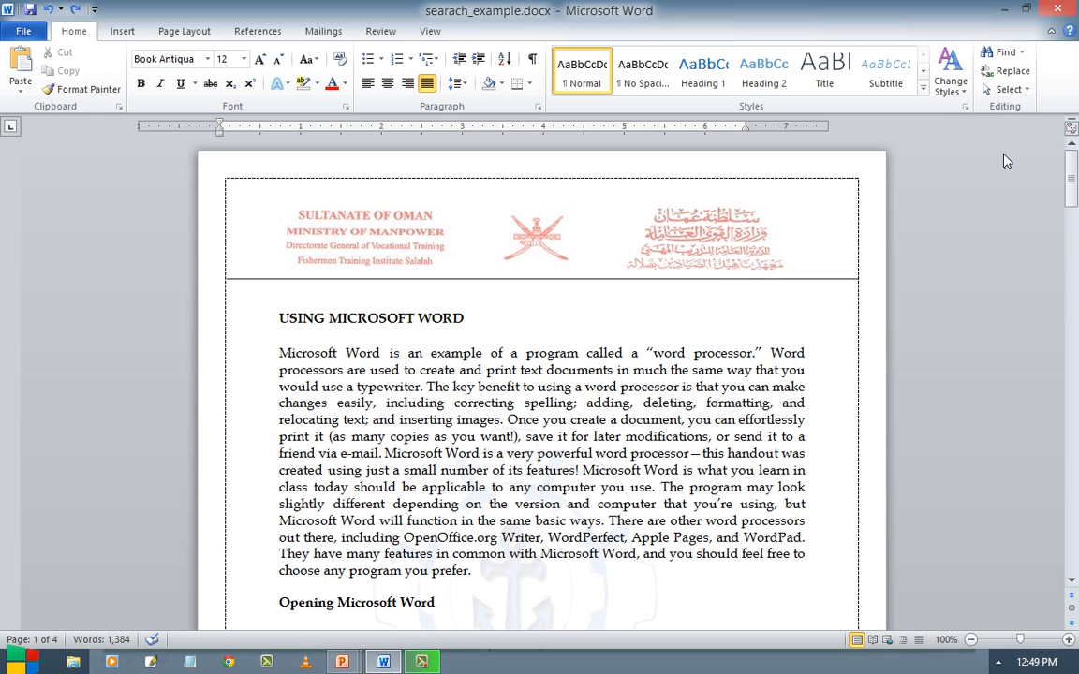
pyautogui.click(1026, 90)
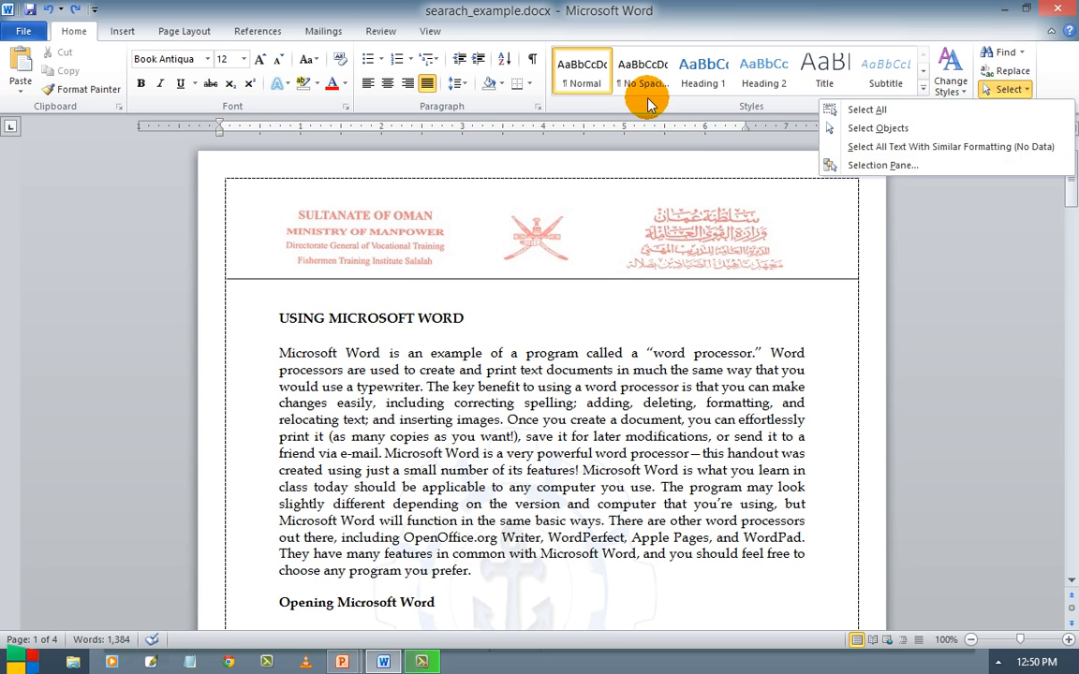
pyautogui.click(786, 320)
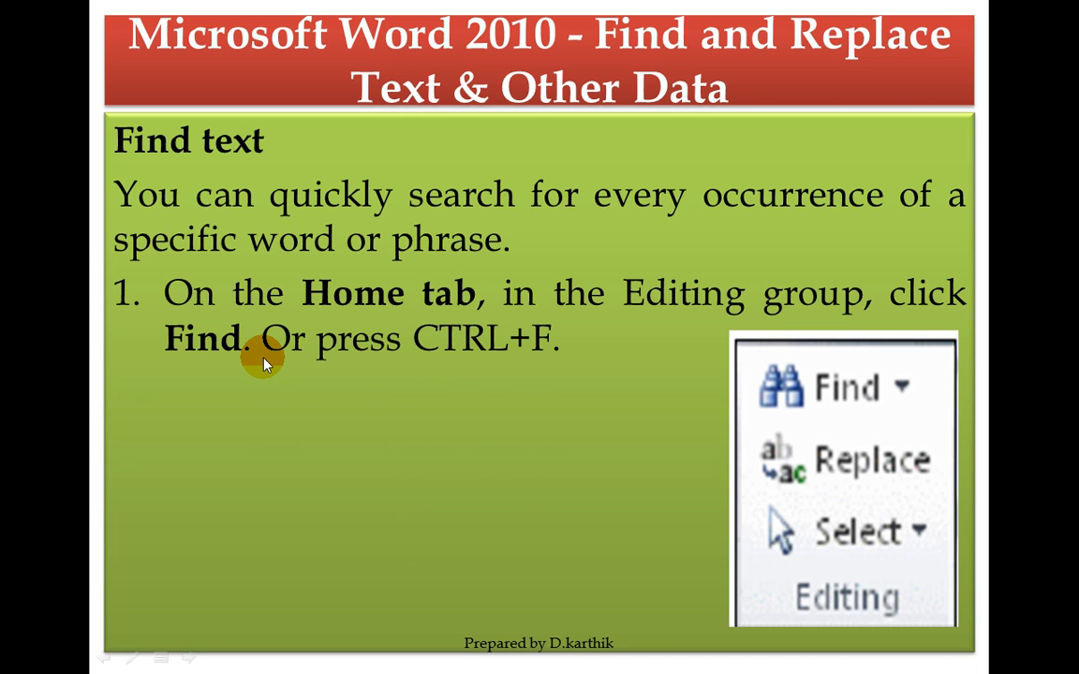
# Switch to searach_example.docx in Word, open the Navigation pane's document search and clear the existing search term.
pyautogui.hotkey('alt', 'Tab')
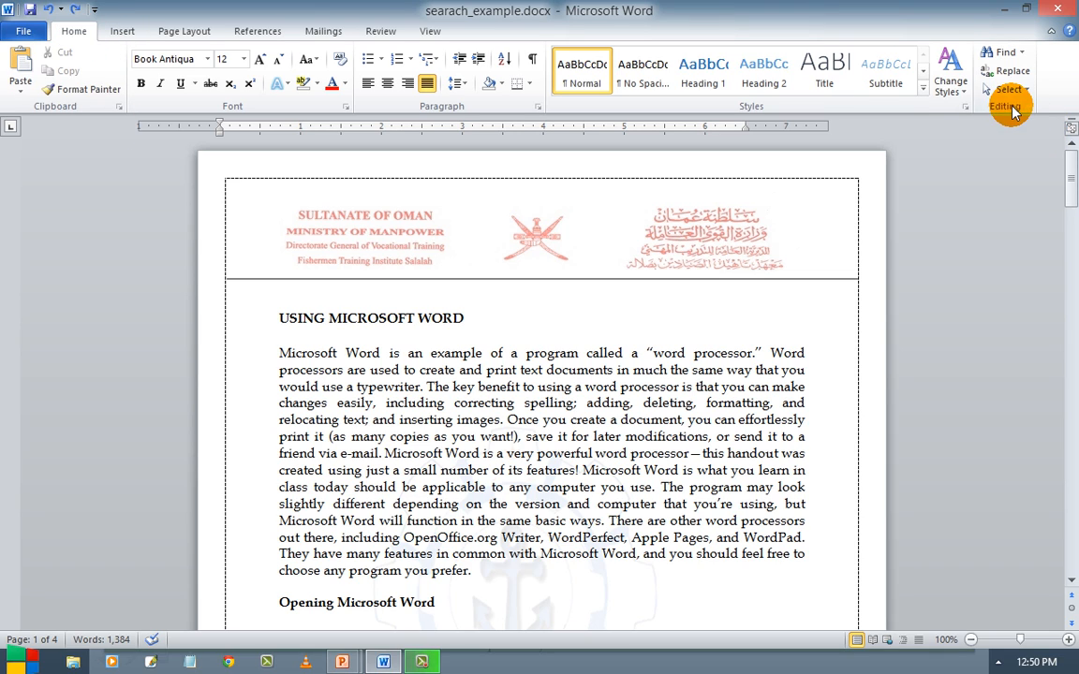
pyautogui.click(1004, 58)
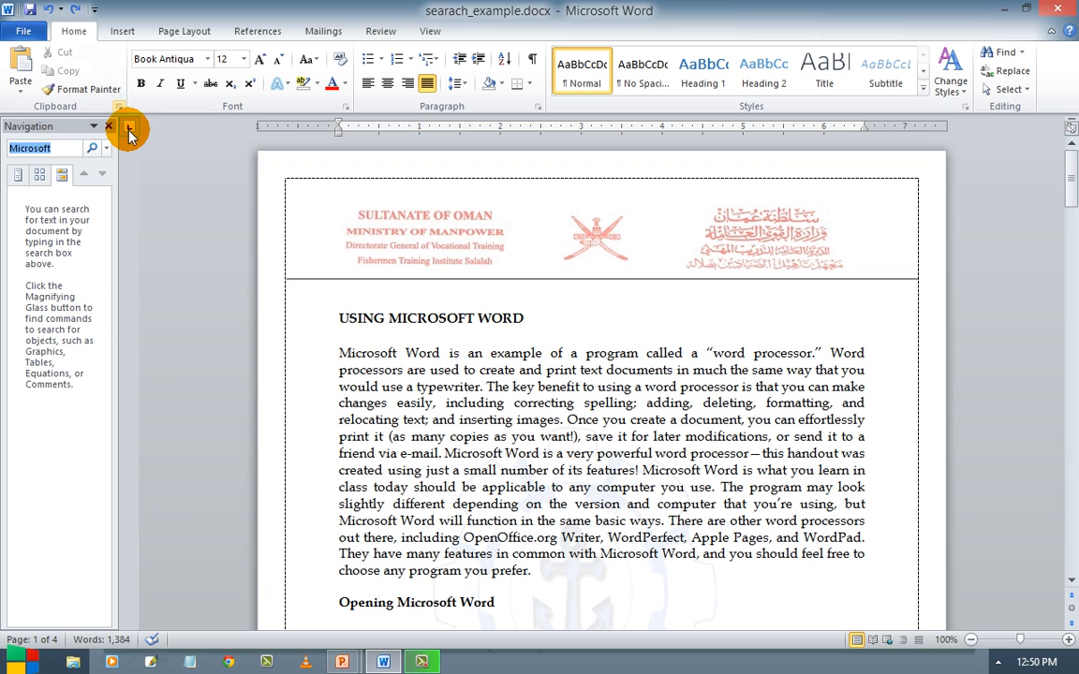
pyautogui.hotkey('alt', 'Tab')
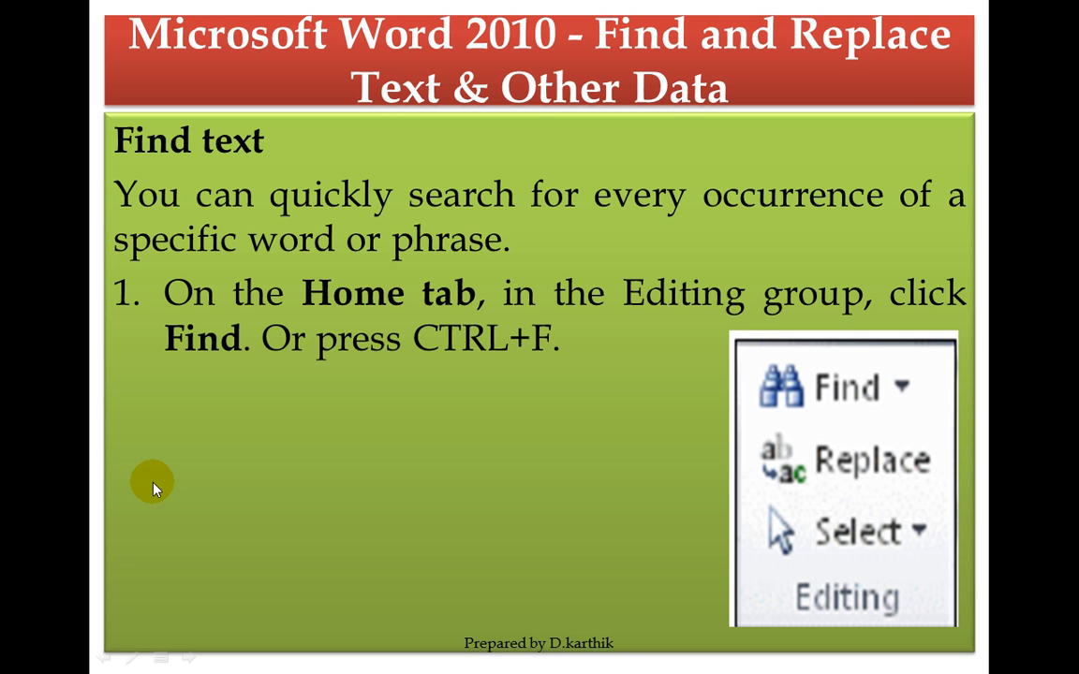
pyautogui.click(200, 341)
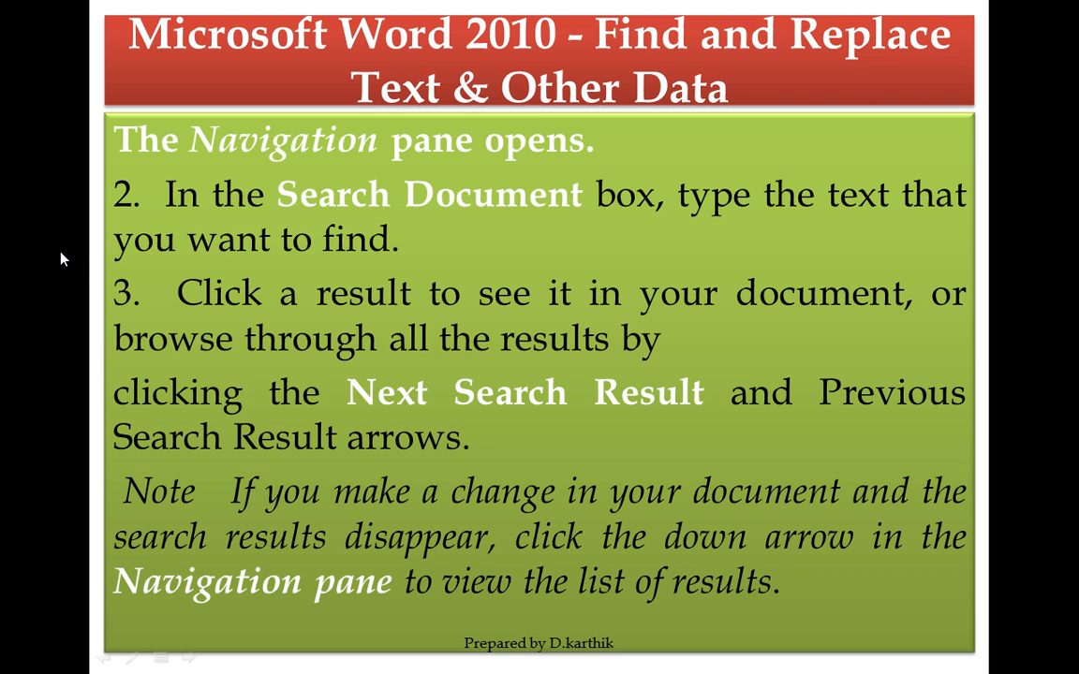
pyautogui.hotkey('alt', 'Tab')
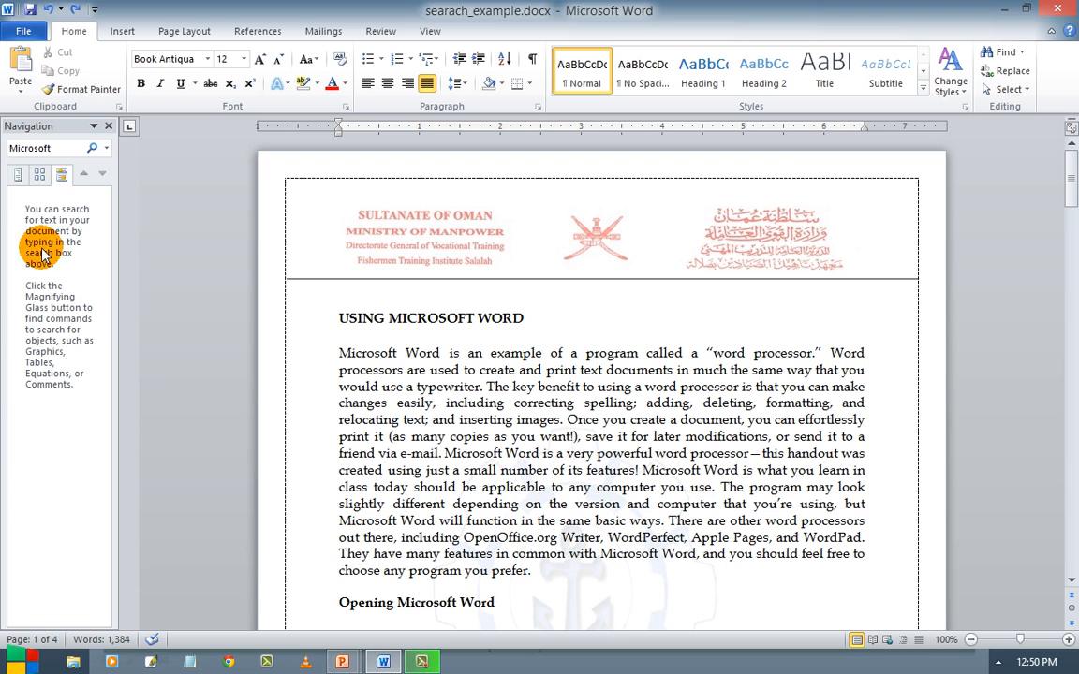
pyautogui.hotkey('alt', 'Tab')
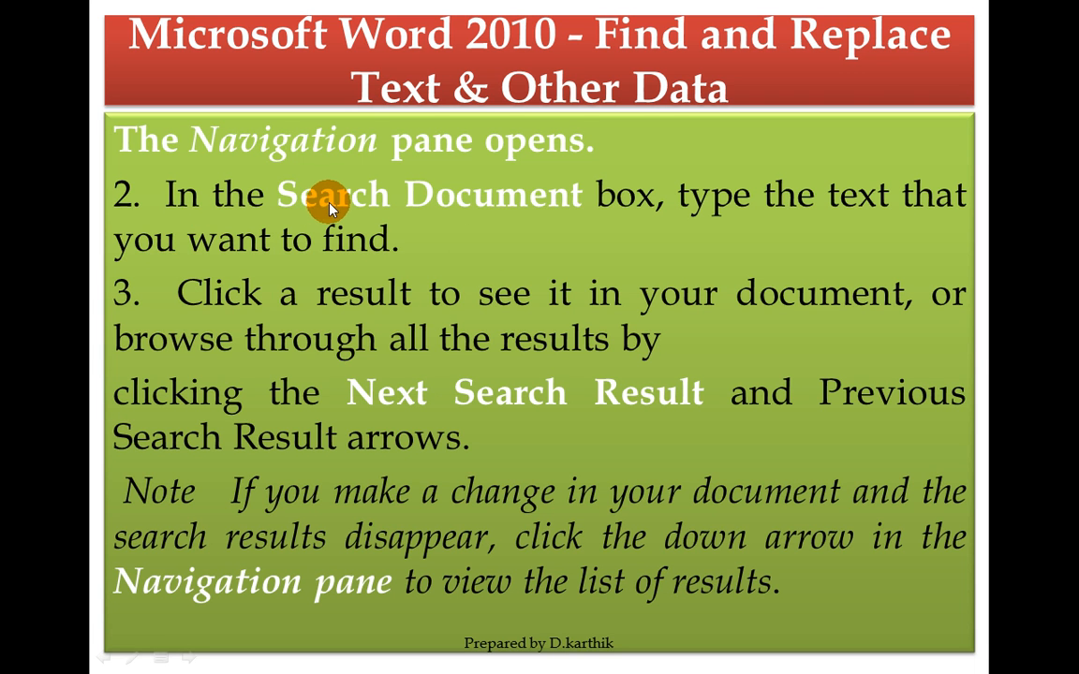
pyautogui.hotkey('alt', 'Tab')
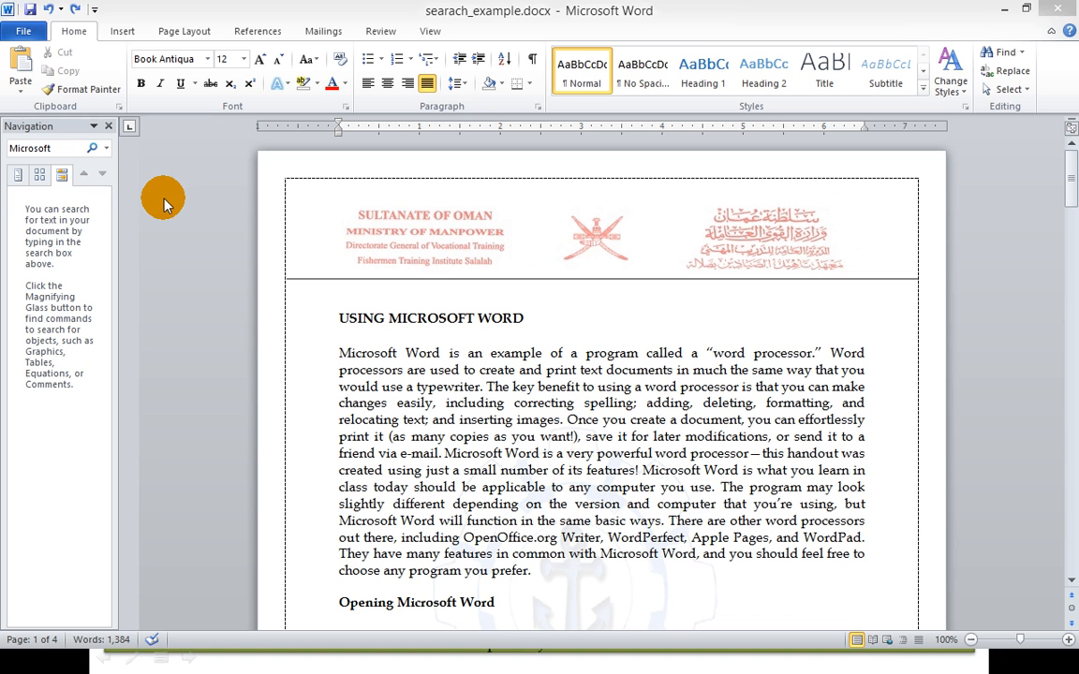
pyautogui.doubleClick(58, 149)
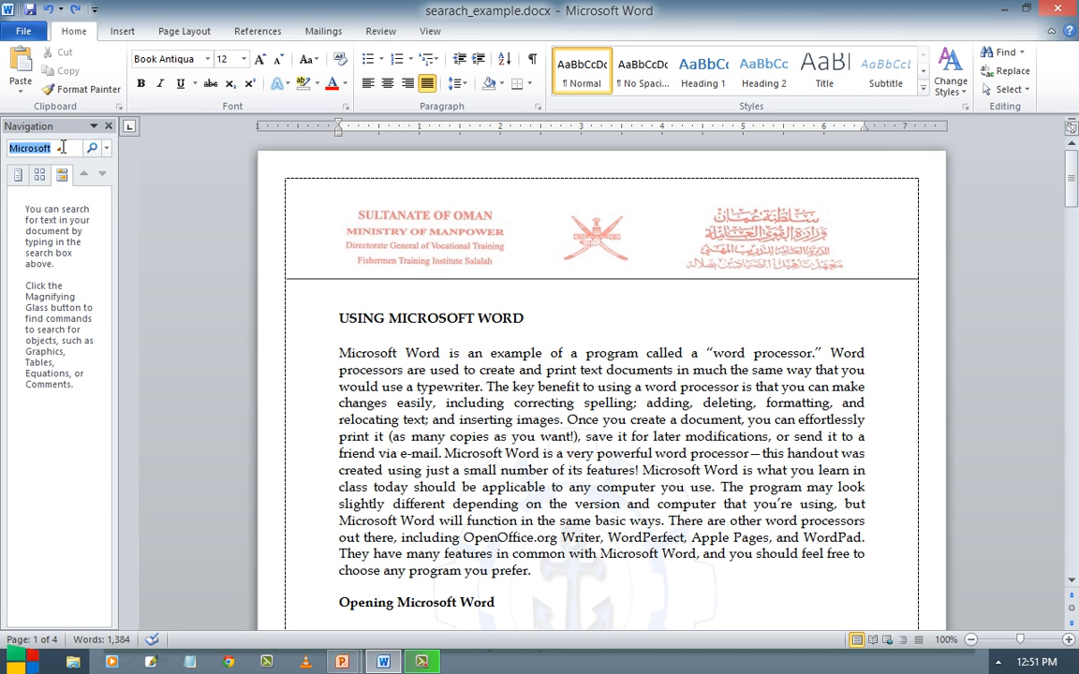
pyautogui.press('BackSpace')
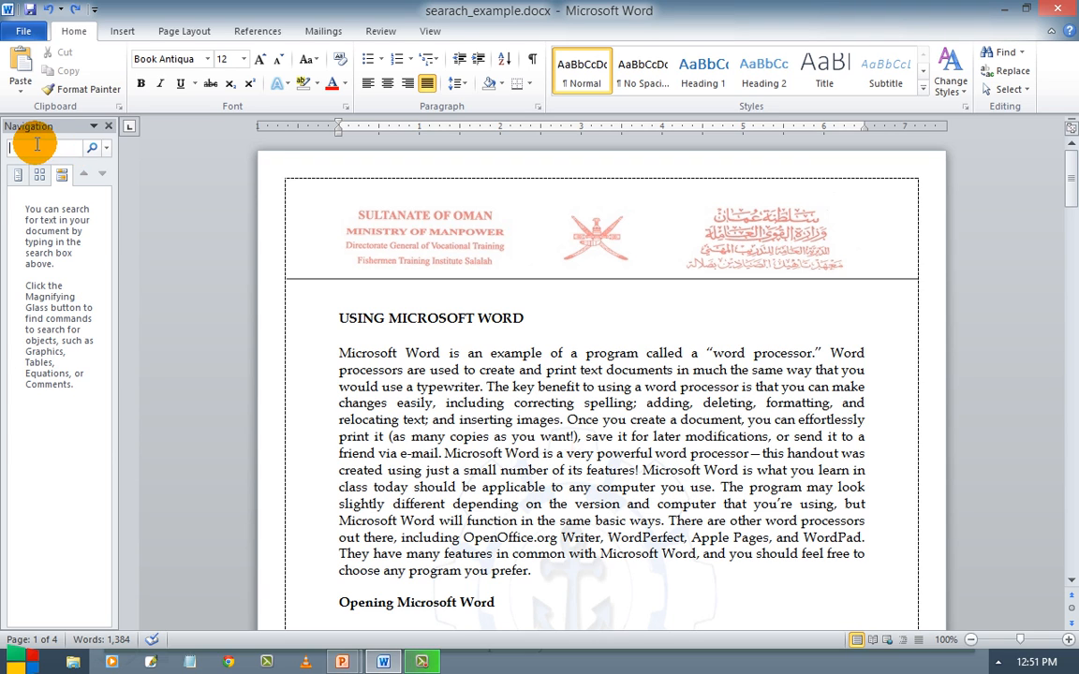
# Copy the word "Microsoft" from the start of the first body paragraph and search the document for it.
pyautogui.hotkey('alt', 'Tab')
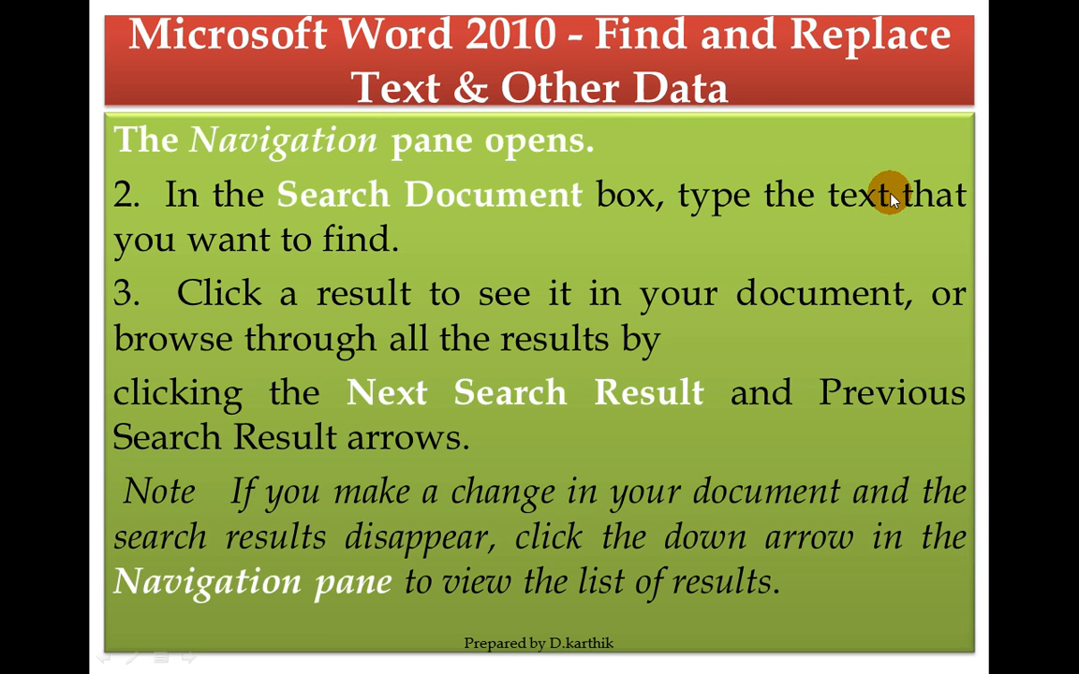
pyautogui.hotkey('alt', 'Tab')
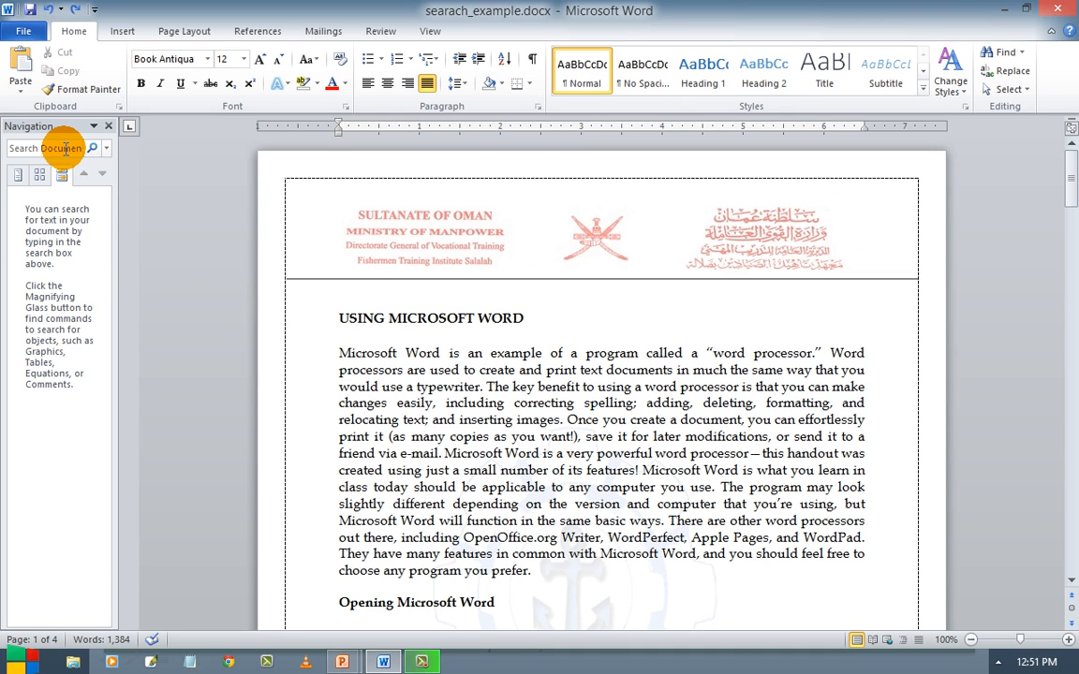
pyautogui.hotkey('alt', 'Tab')
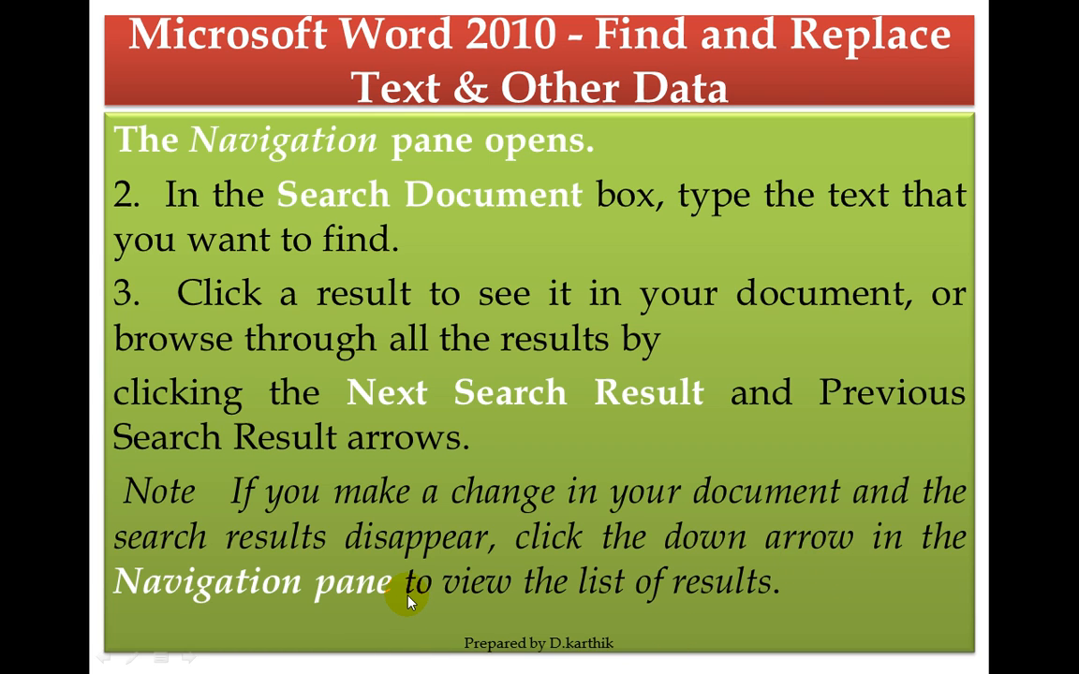
pyautogui.hotkey('alt', 'Tab')
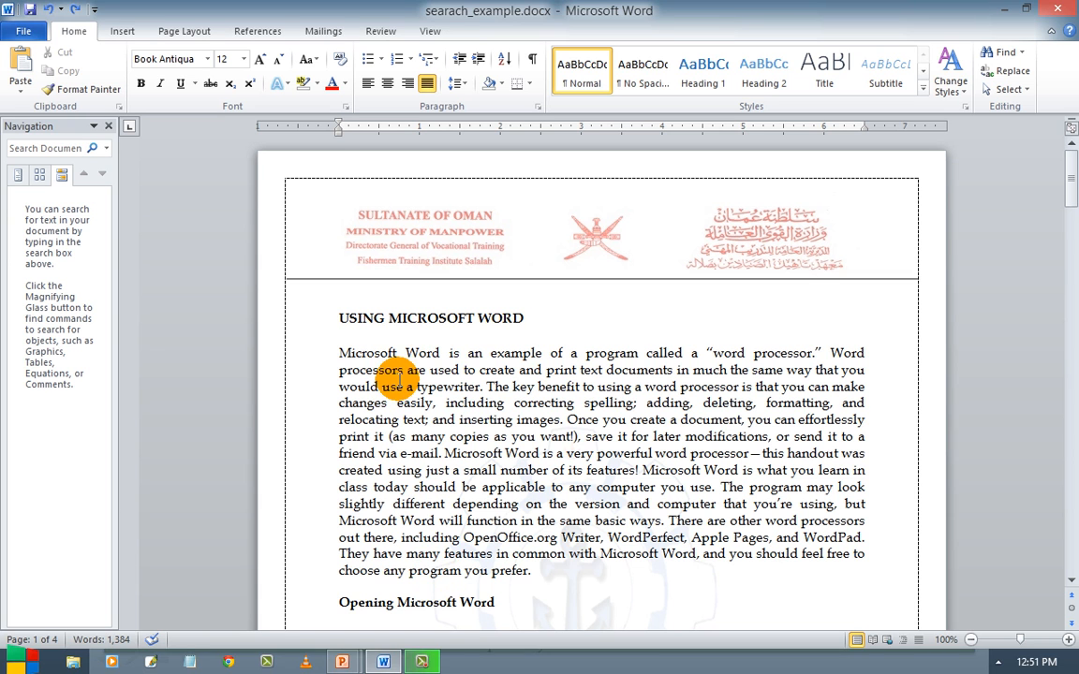
pyautogui.moveTo(401, 354); pyautogui.dragTo(339, 354)
pyautogui.hotkey('ctrl', 'c')
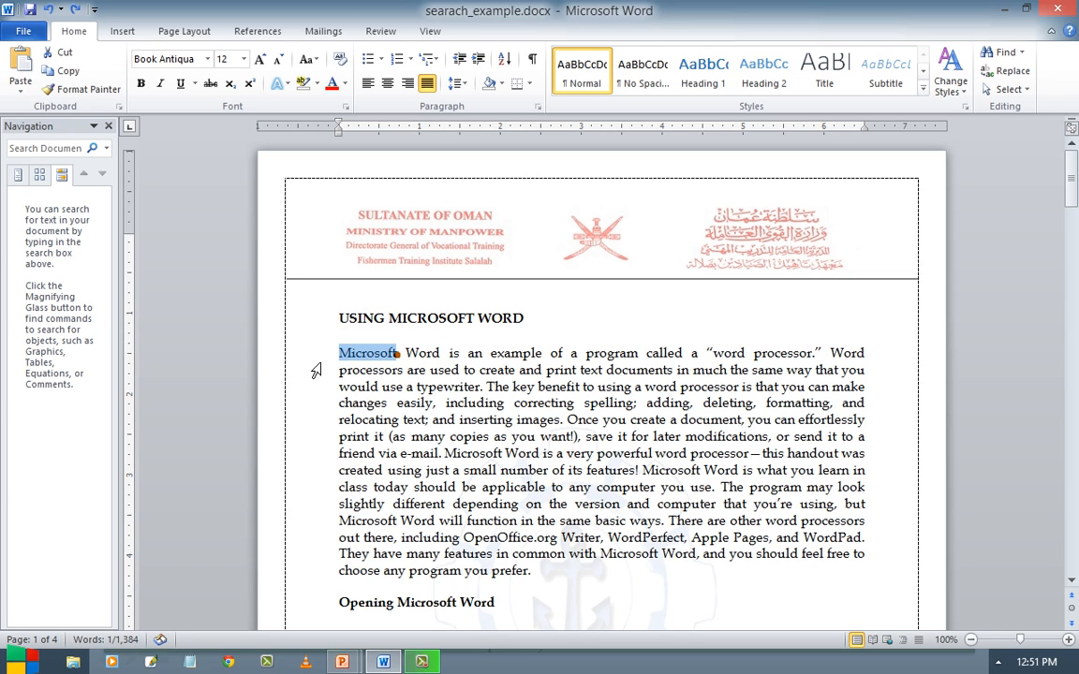
pyautogui.click(69, 152)
pyautogui.hotkey('ctrl', 'v')
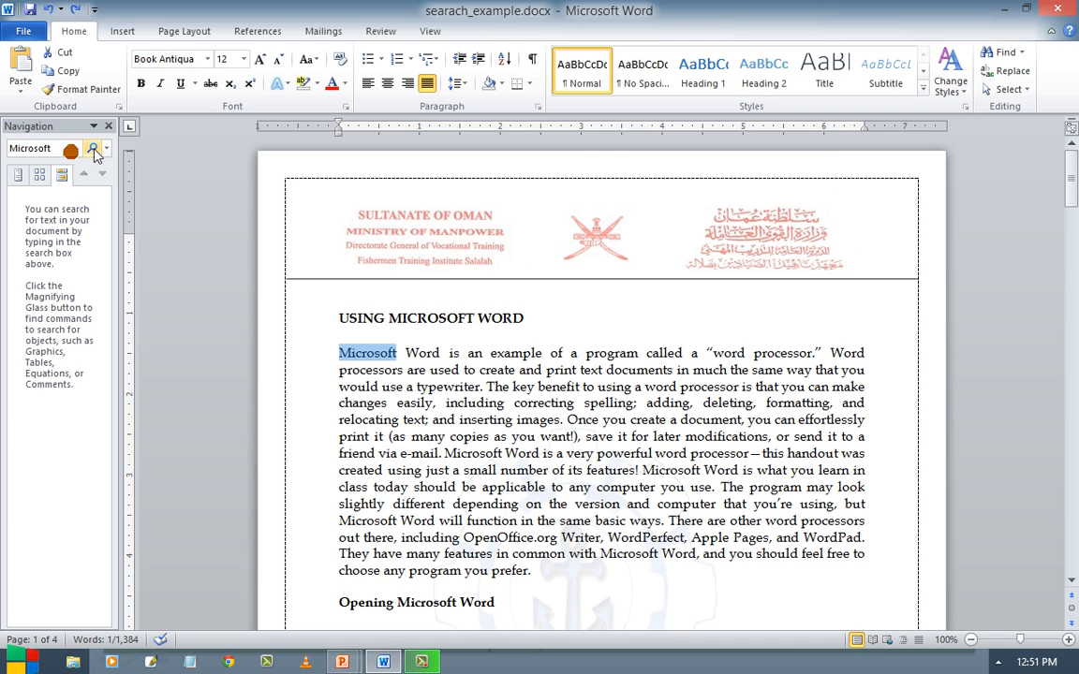
pyautogui.click(92, 148)
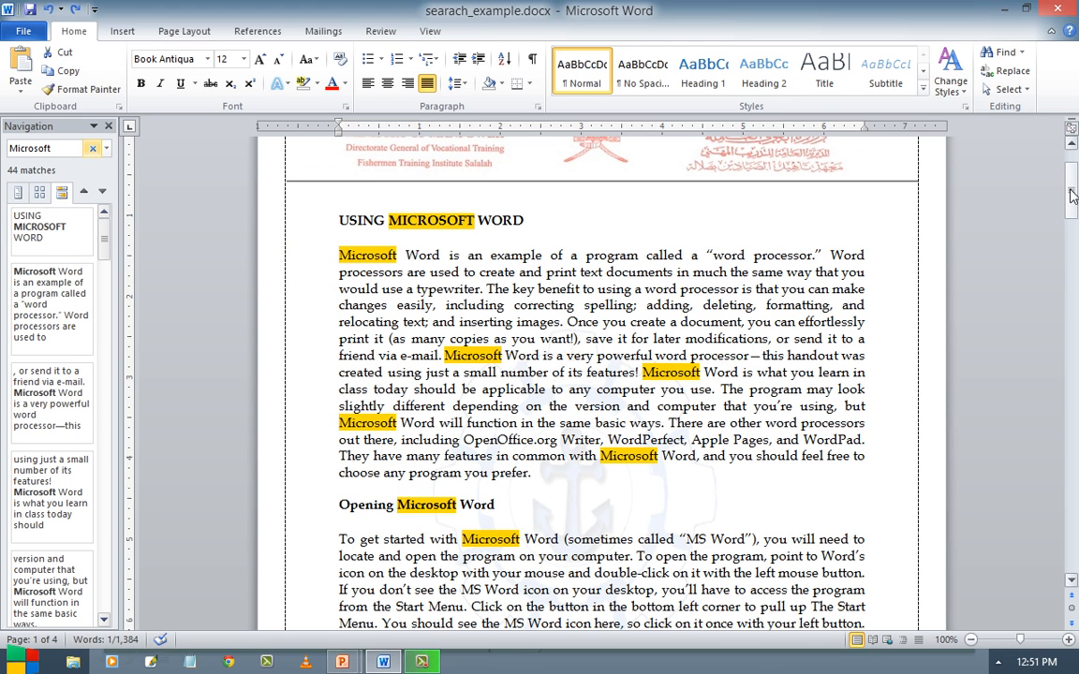
# Step forward and back through the "Microsoft" matches, and go to the result containing "Microsoft Office" in the results list.
pyautogui.moveTo(1071, 192); pyautogui.dragTo(1066, 164)
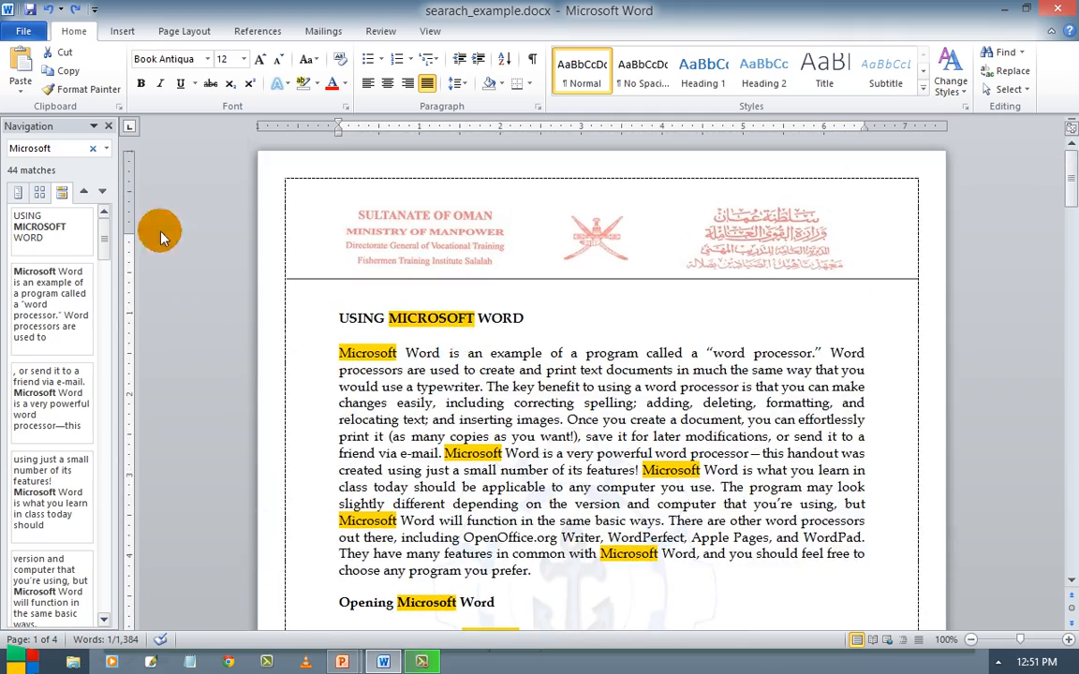
pyautogui.click(101, 194)
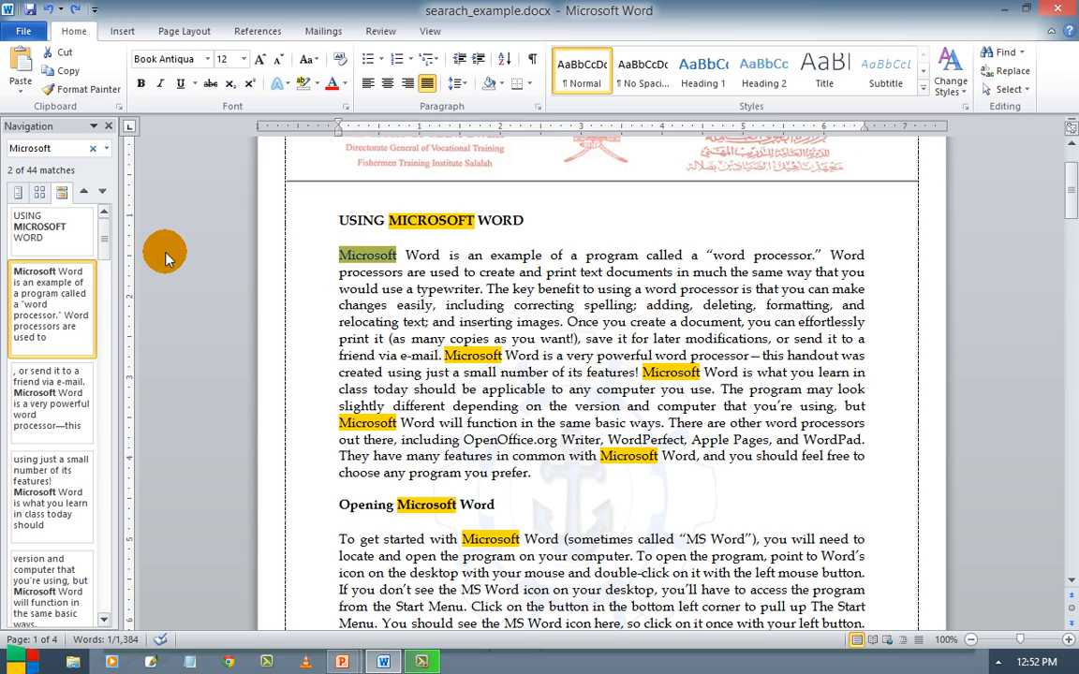
pyautogui.click(85, 194)
pyautogui.click(103, 192)
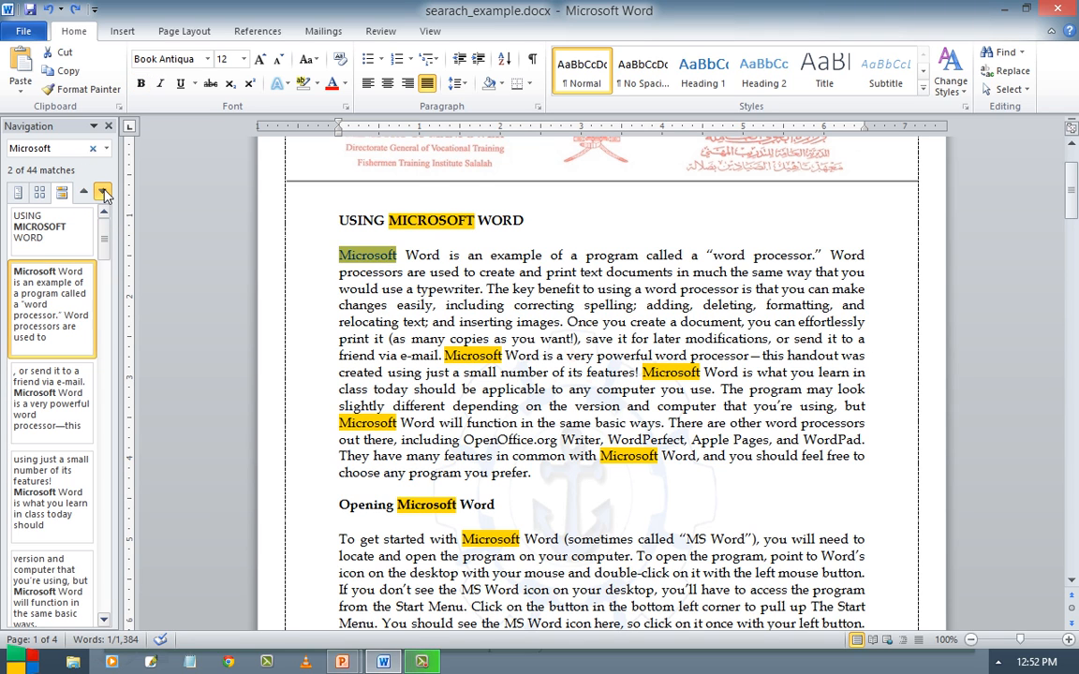
pyautogui.click(103, 192)
pyautogui.click(103, 192)
pyautogui.click(103, 192)
pyautogui.click(102, 193)
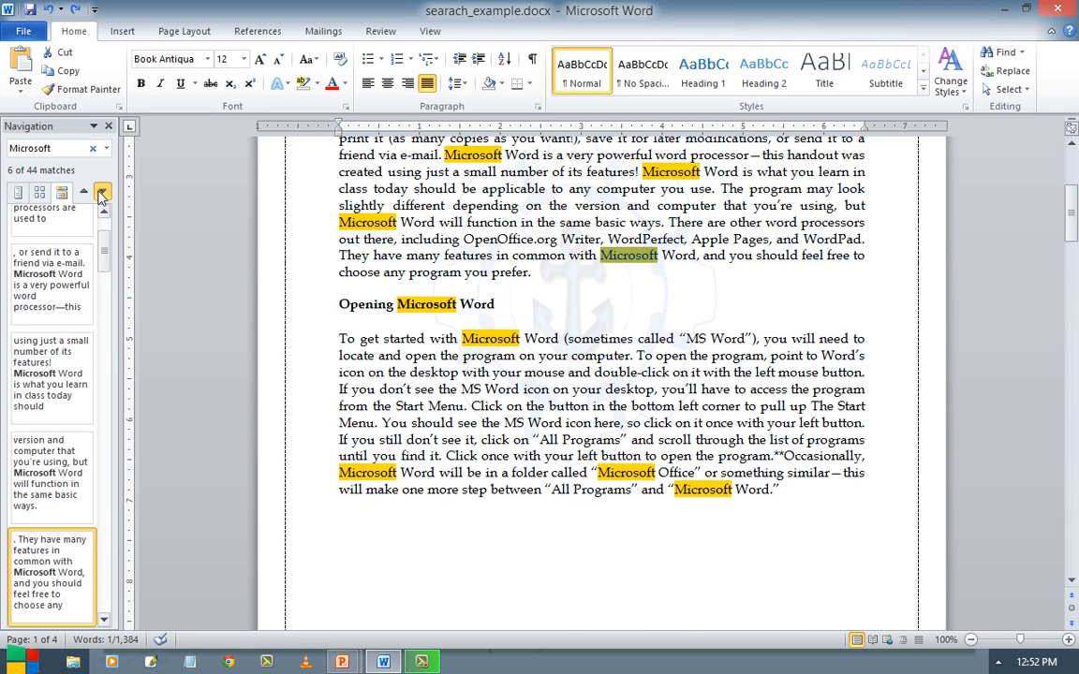
pyautogui.click(103, 192)
pyautogui.click(103, 192)
pyautogui.click(103, 192)
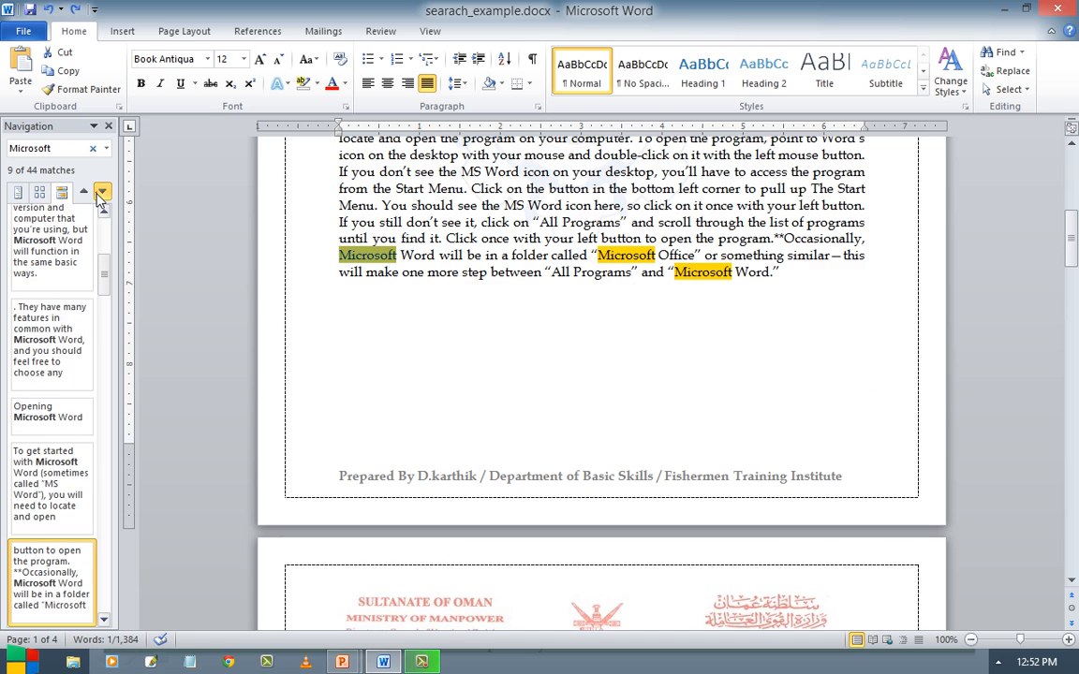
pyautogui.click(84, 194)
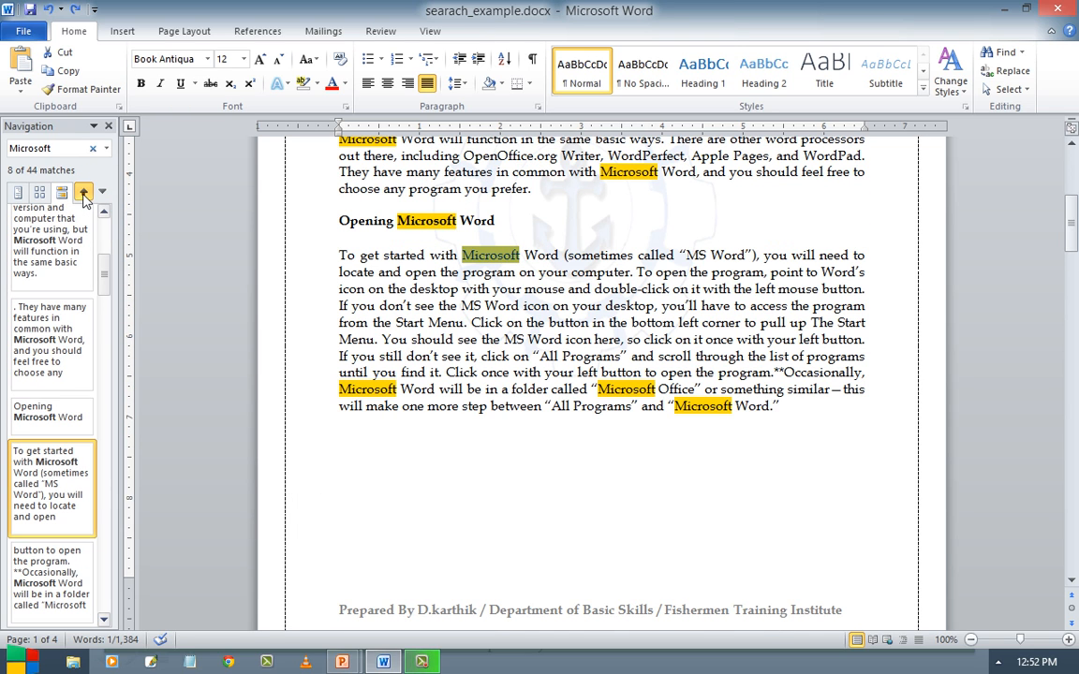
pyautogui.moveTo(106, 282)
pyautogui.mouseDown()
pyautogui.moveTo(88, 391)
pyautogui.moveTo(93, 591)
pyautogui.moveTo(109, 444)
pyautogui.moveTo(109, 225)
pyautogui.moveTo(108, 299)
pyautogui.mouseUp()
pyautogui.click(54, 408)
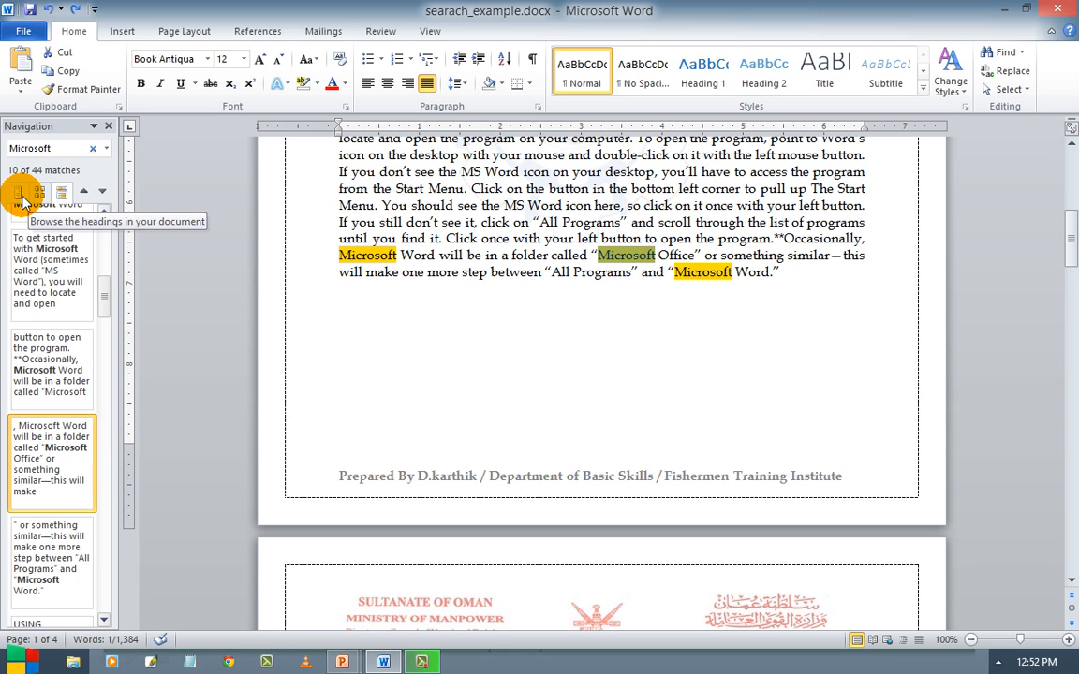
# Add a 1 after "Microsoft" in the "Word will be in a folder" sentence, redisplay the search results, and remove the 1.
pyautogui.click(400, 293)
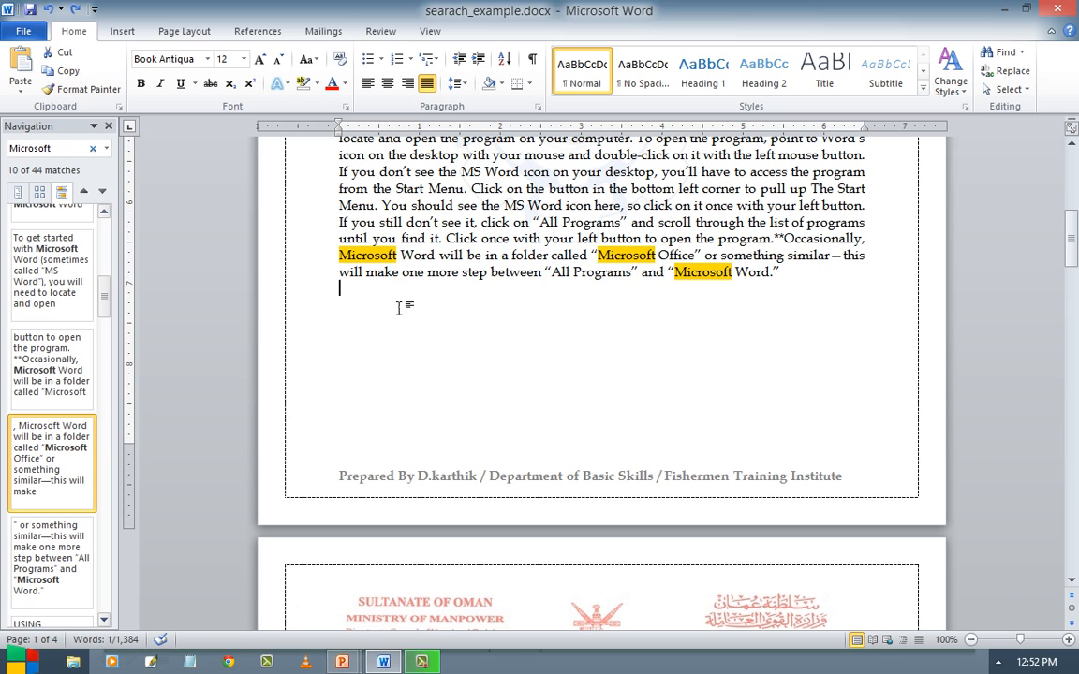
pyautogui.click(395, 253)
pyautogui.click(395, 253)
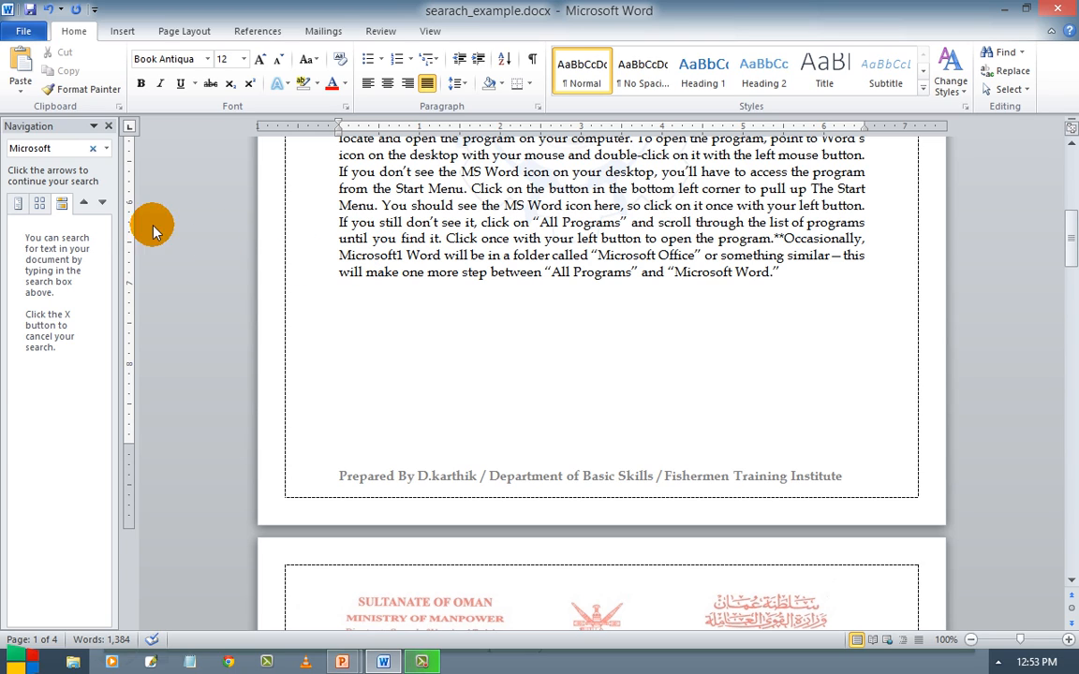
pyautogui.click(101, 204)
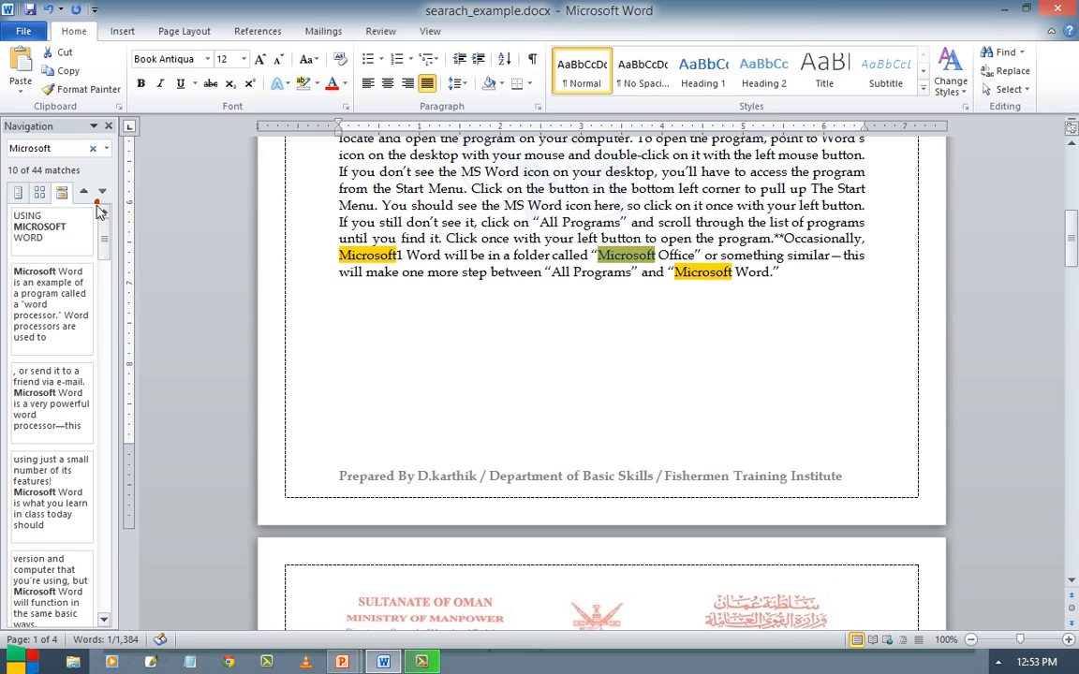
pyautogui.click(400, 254)
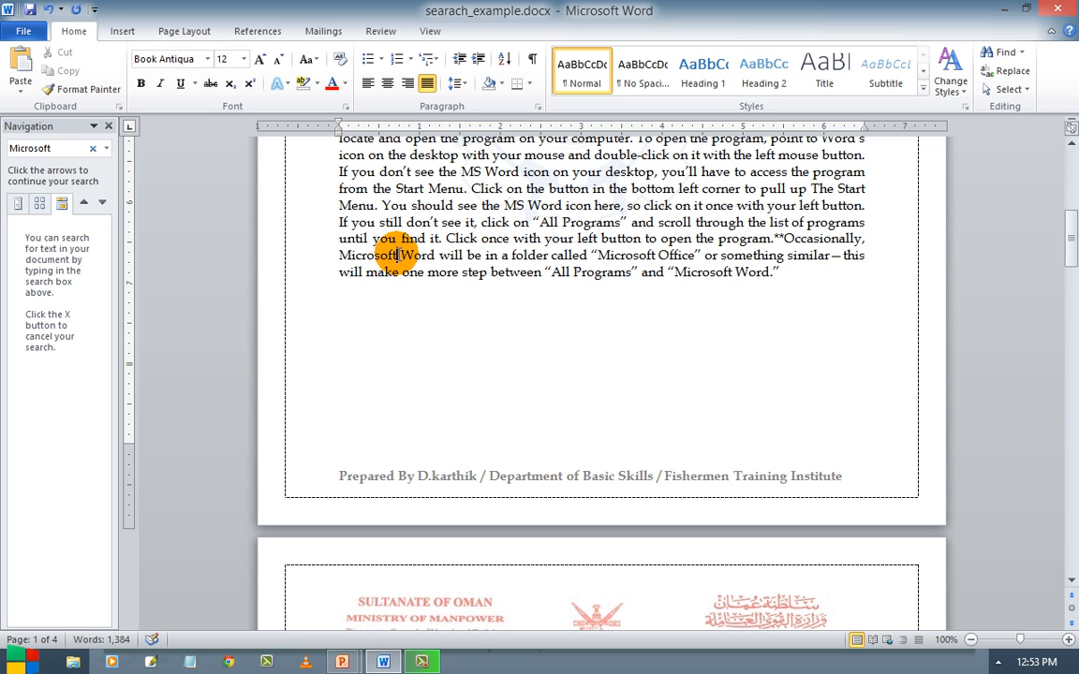
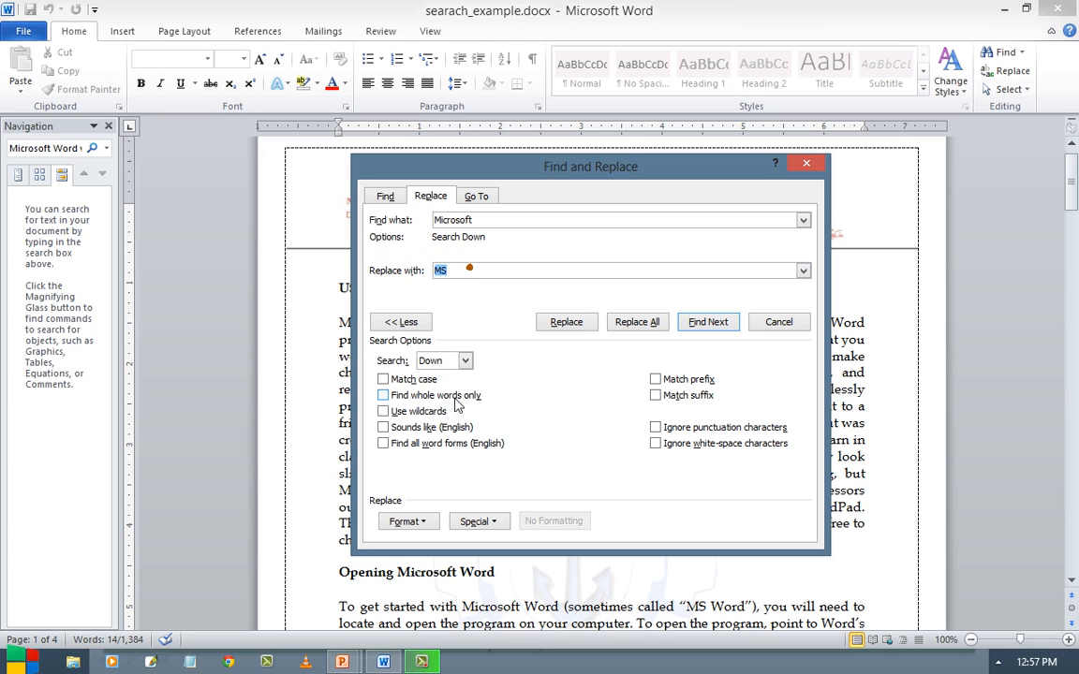
# Find "Microsoft" and replace its occurrence before "Word will be in a folder" with "MS", moving the dialog off the text.
pyautogui.click(568, 325)
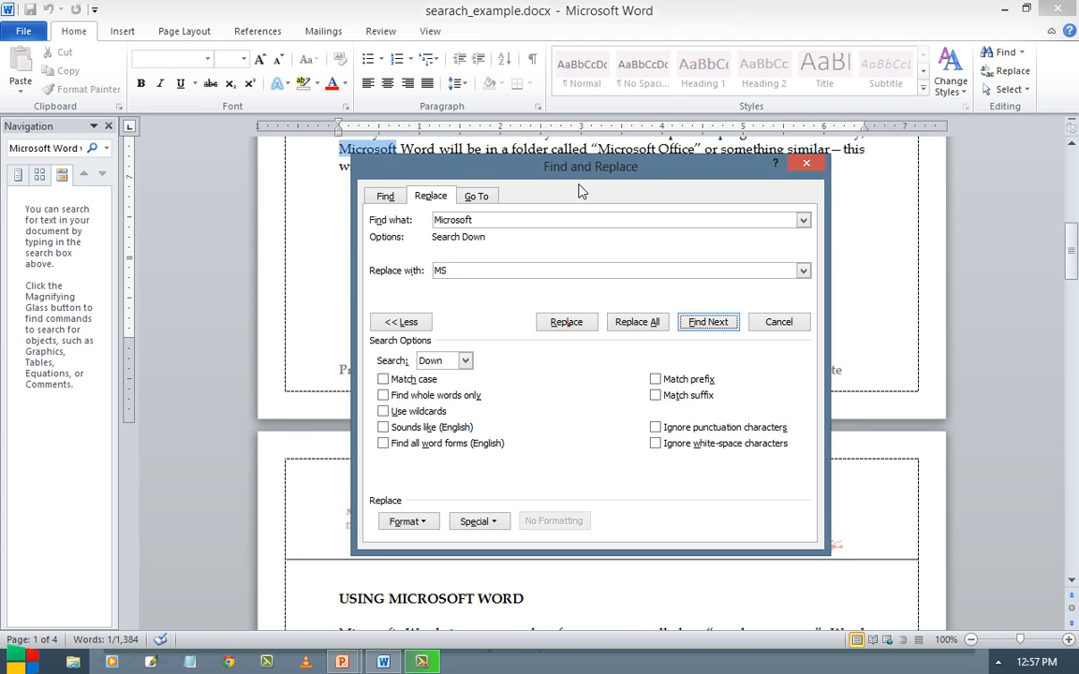
pyautogui.moveTo(579, 191); pyautogui.dragTo(781, 235)
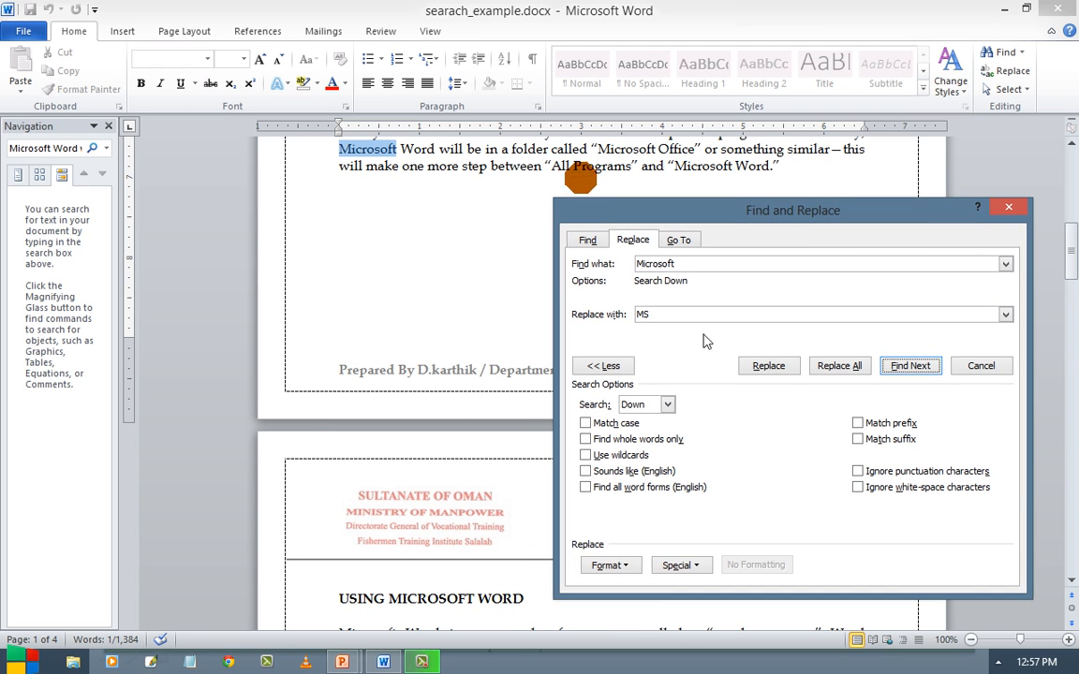
pyautogui.click(765, 365)
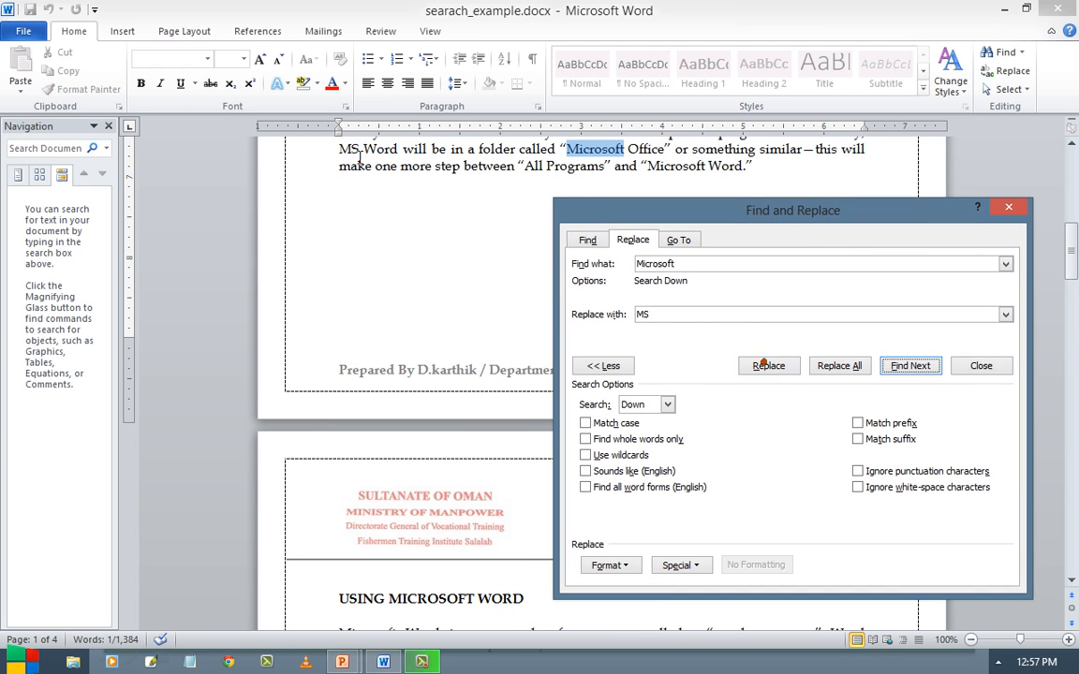
# Replace all remaining occurrences of "Microsoft" with "MS" down to the document's end, without continuing the search from the beginning.
pyautogui.click(339, 143)
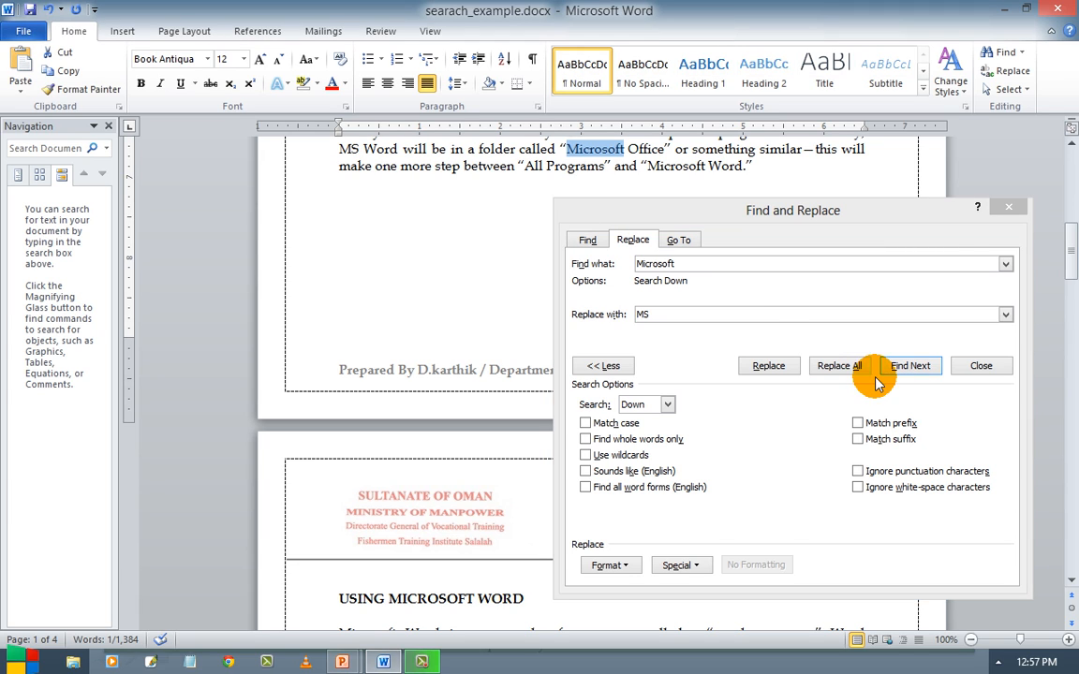
pyautogui.click(828, 366)
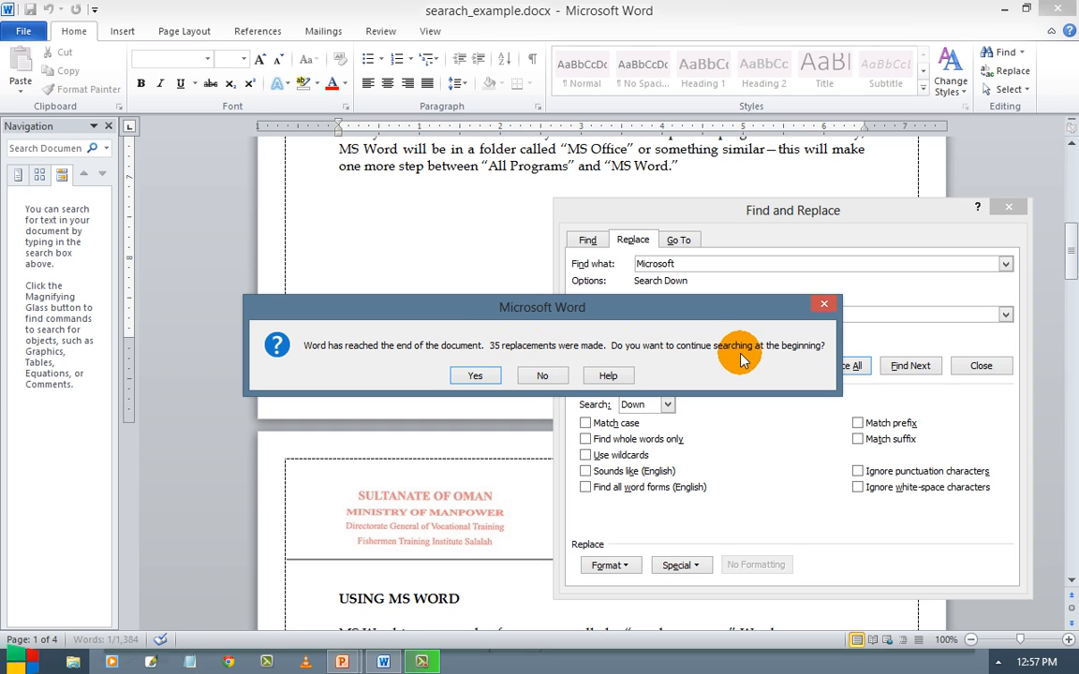
pyautogui.click(544, 374)
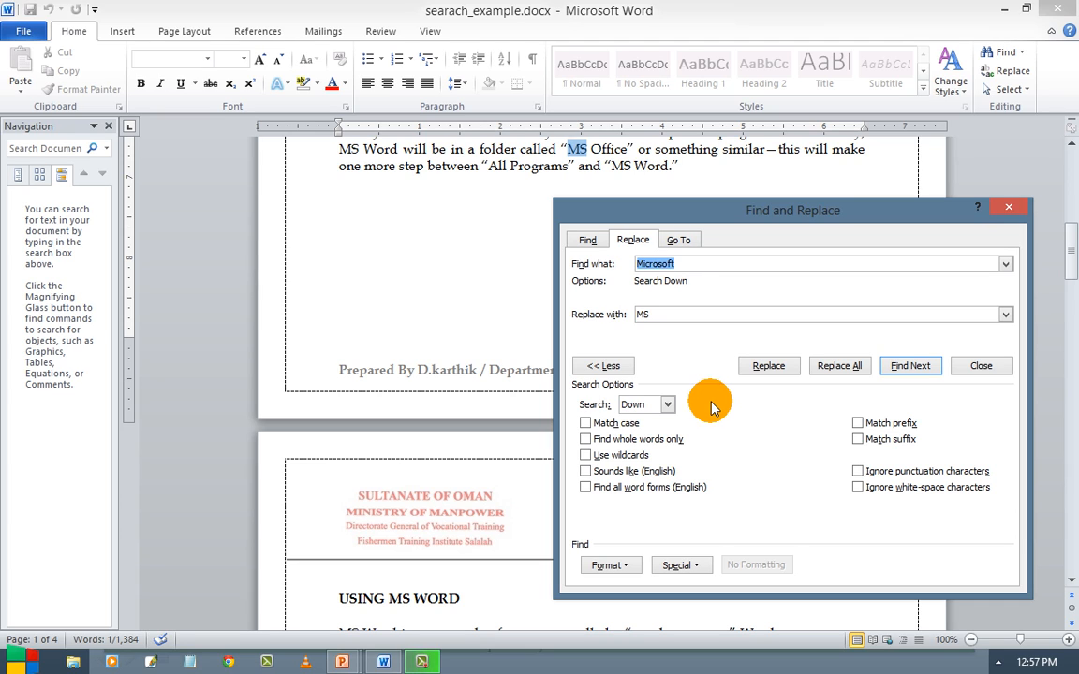
pyautogui.click(633, 567)
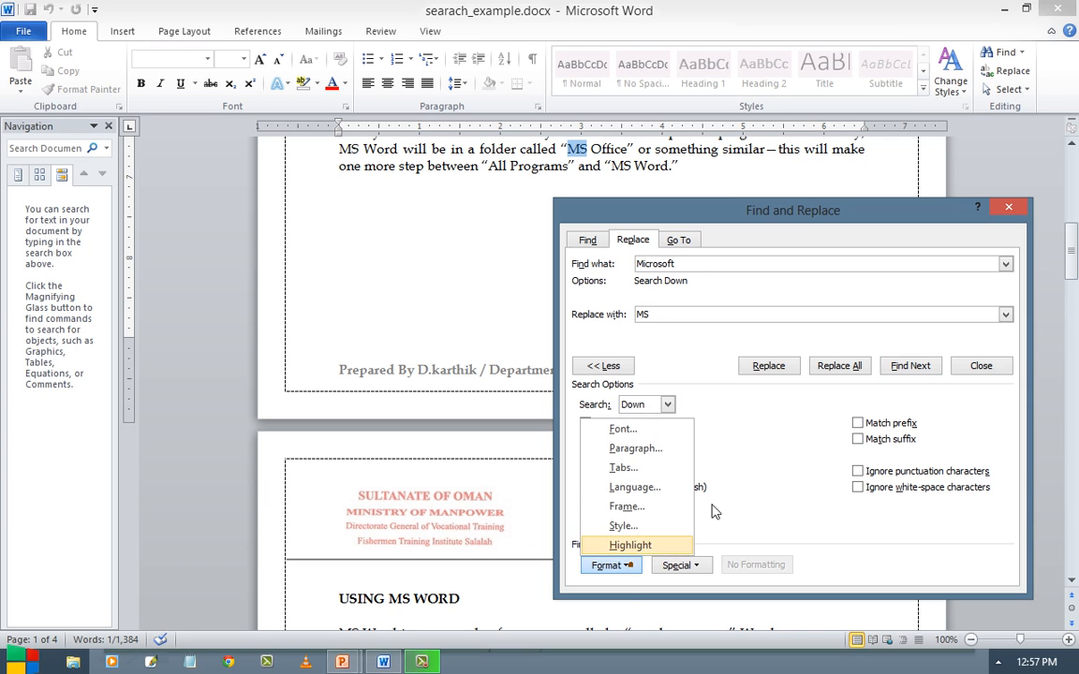
pyautogui.click(726, 452)
pyautogui.click(631, 567)
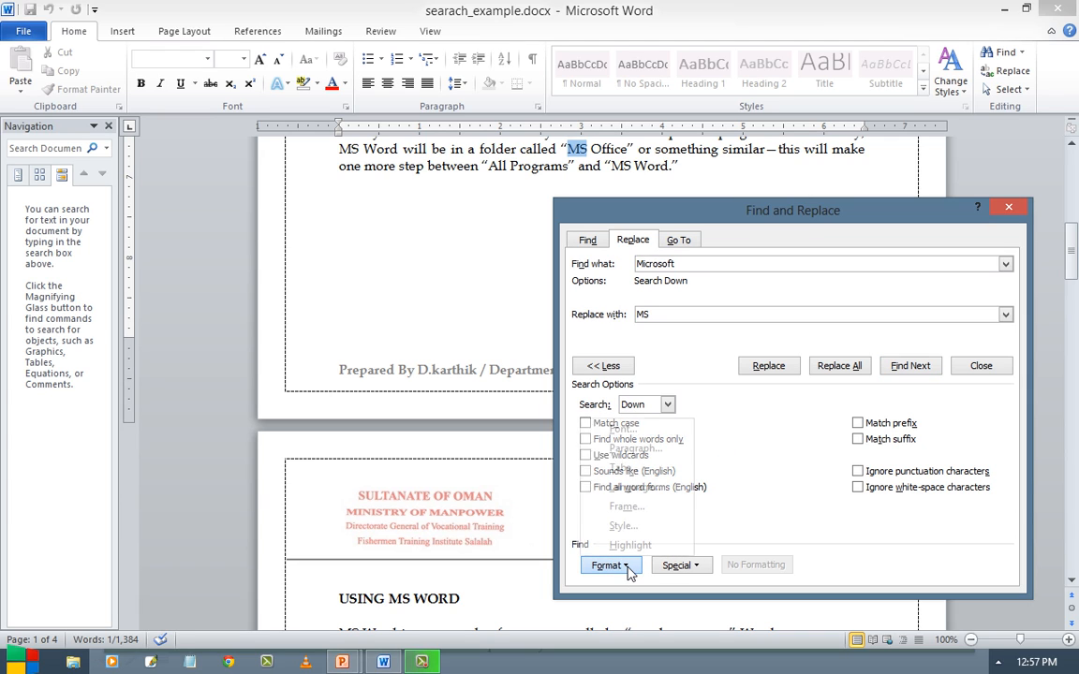
pyautogui.click(622, 439)
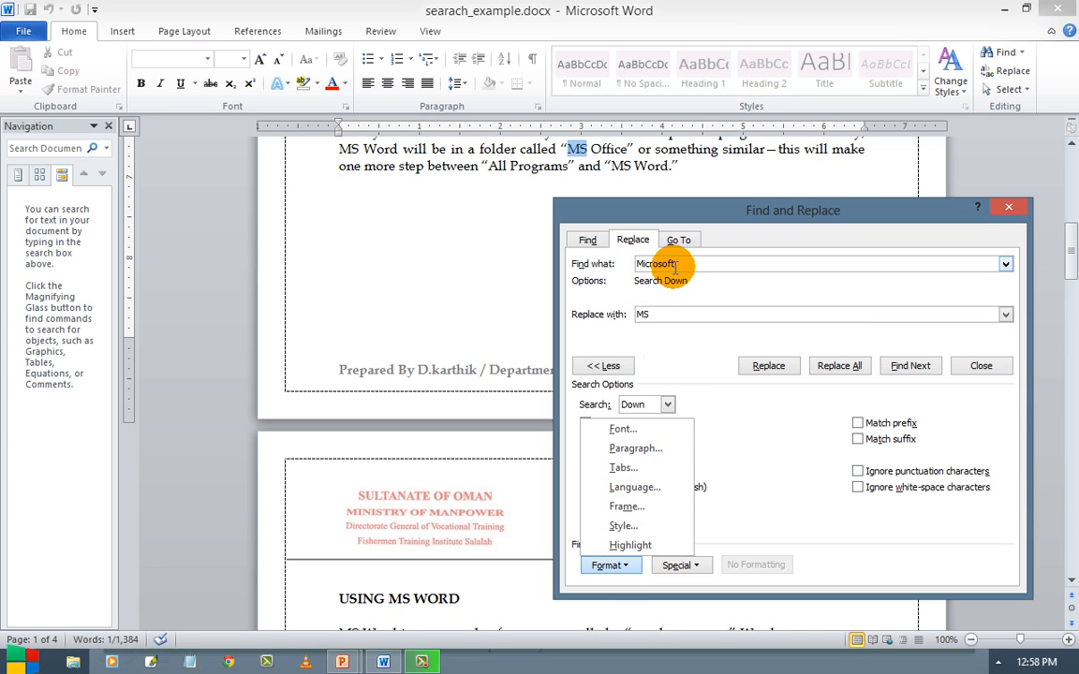
# Restrict the search for "Microsoft" to text formatted in Book Antiqua at size 12.
pyautogui.click(586, 244)
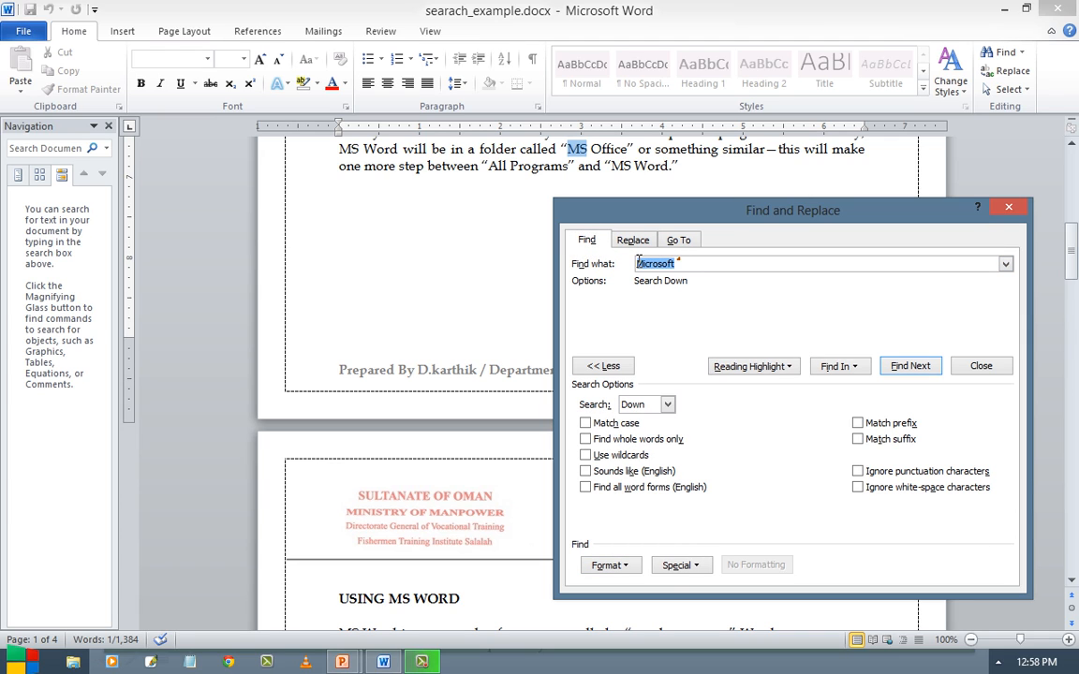
pyautogui.click(625, 566)
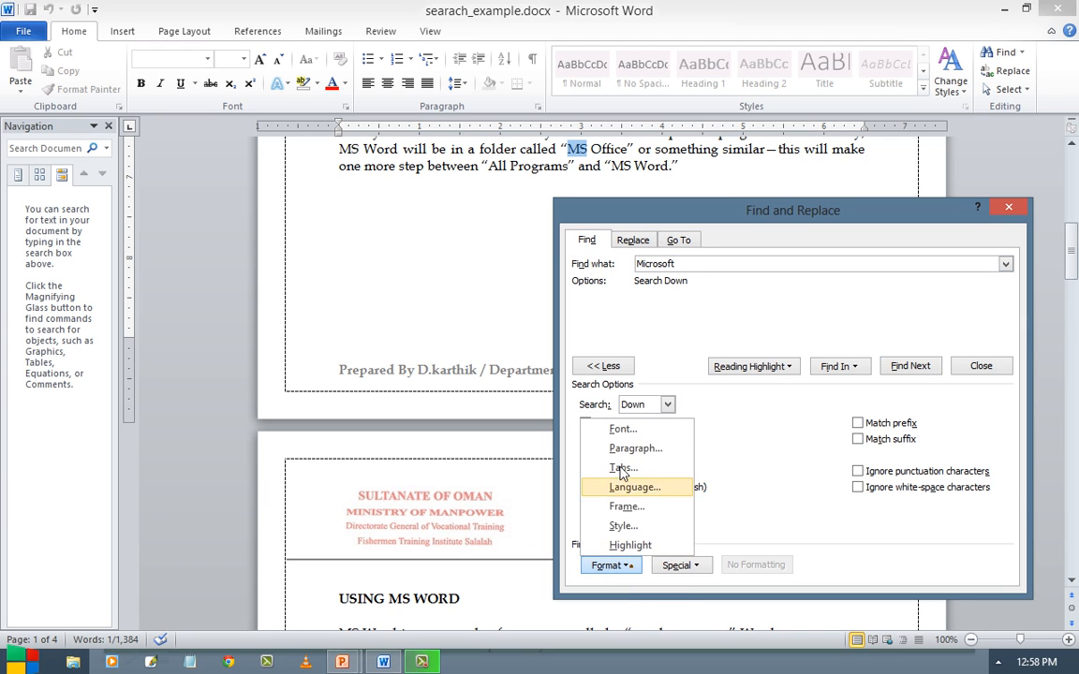
pyautogui.click(620, 428)
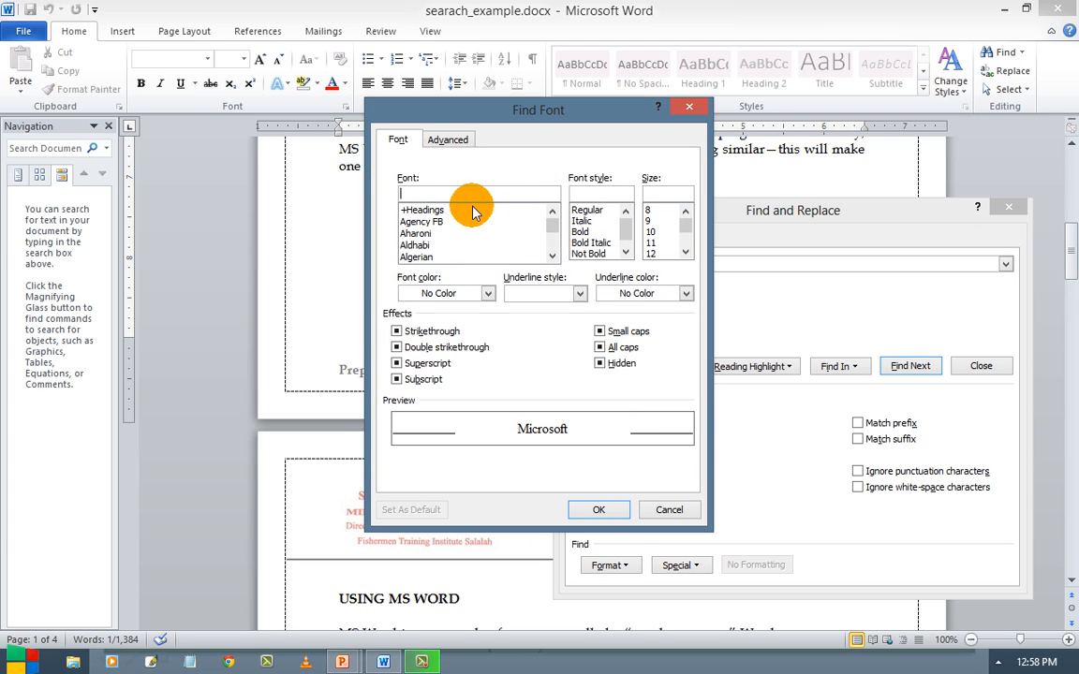
pyautogui.write('boo')
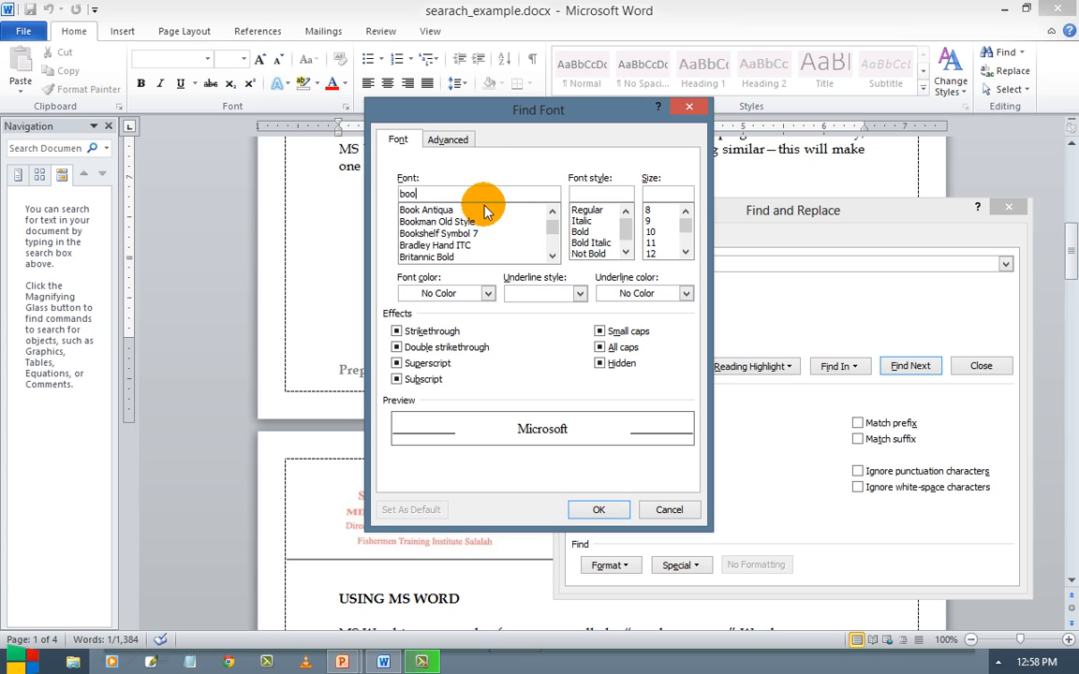
pyautogui.click(447, 211)
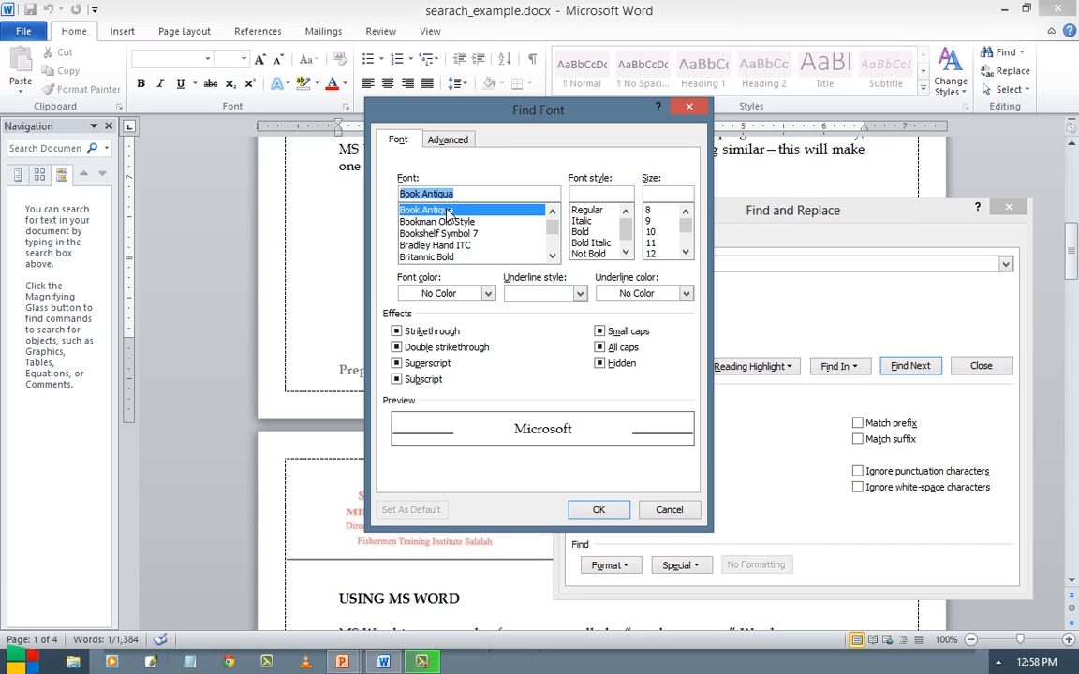
pyautogui.click(674, 193)
pyautogui.write('12')
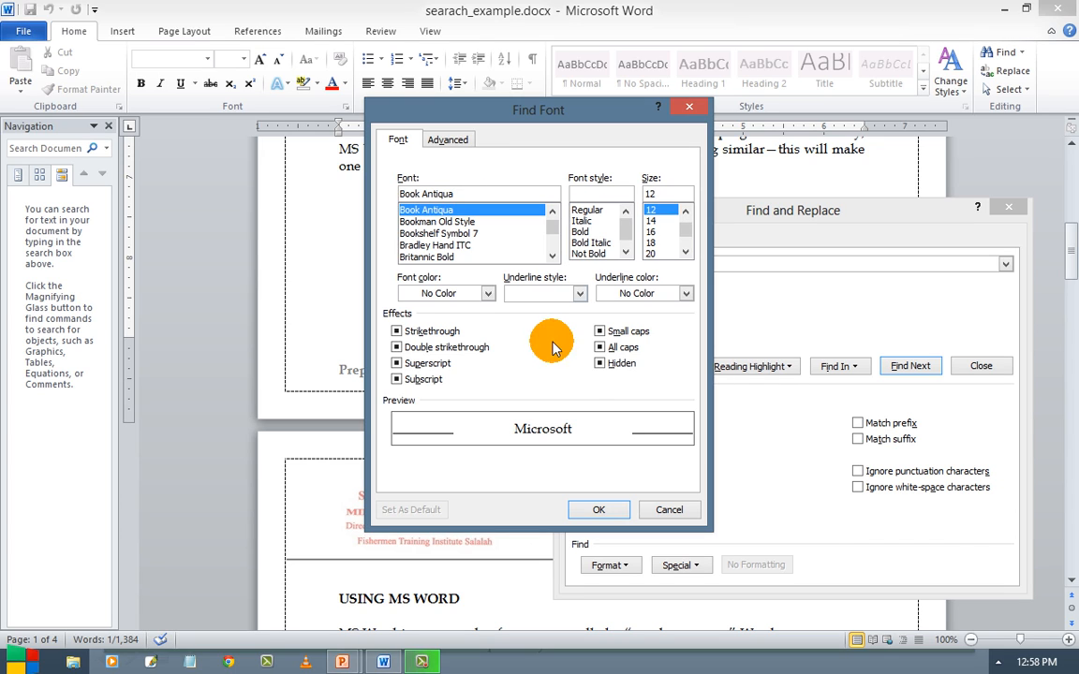
pyautogui.click(615, 509)
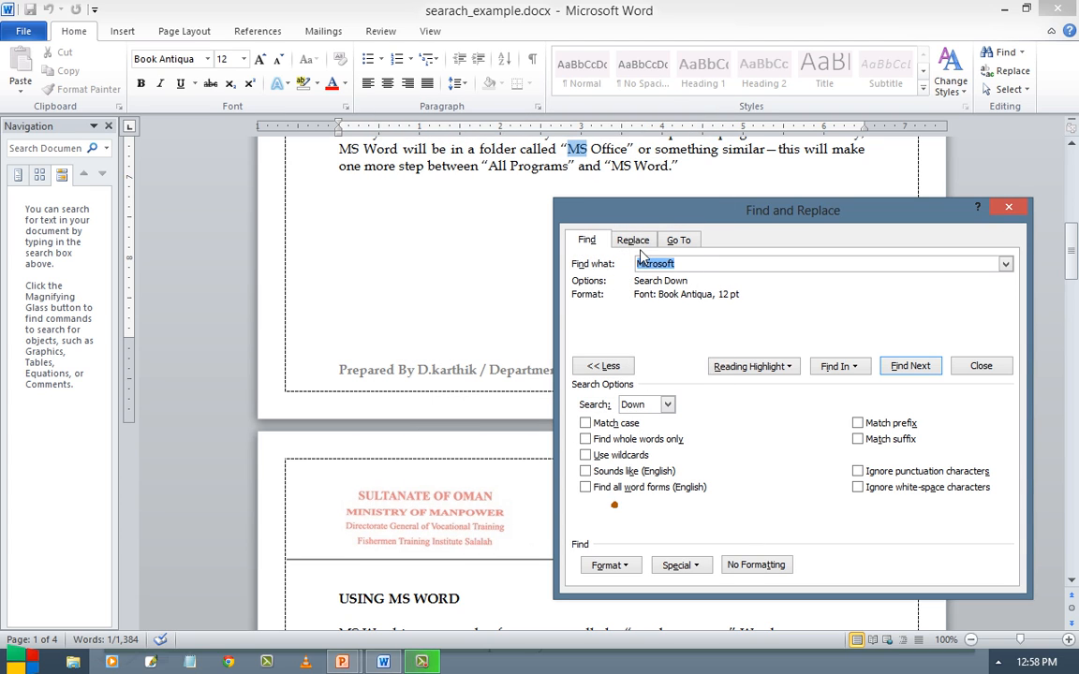
# Change the font criteria of the search text "Microsoft" to Arial at size 18.
pyautogui.click(634, 241)
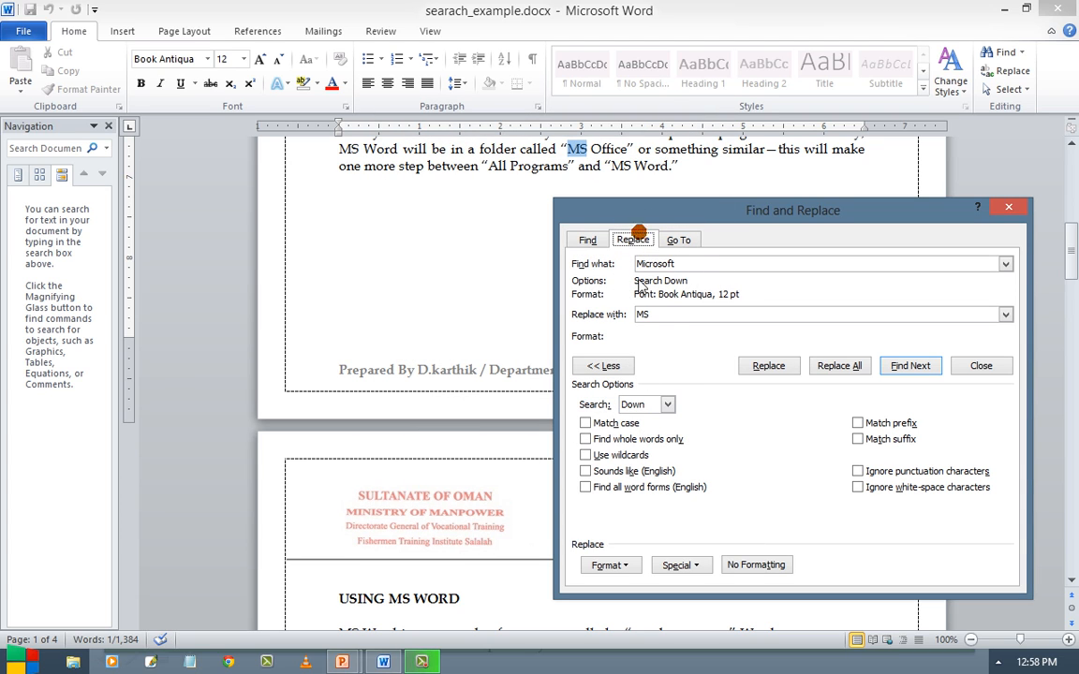
pyautogui.click(651, 313)
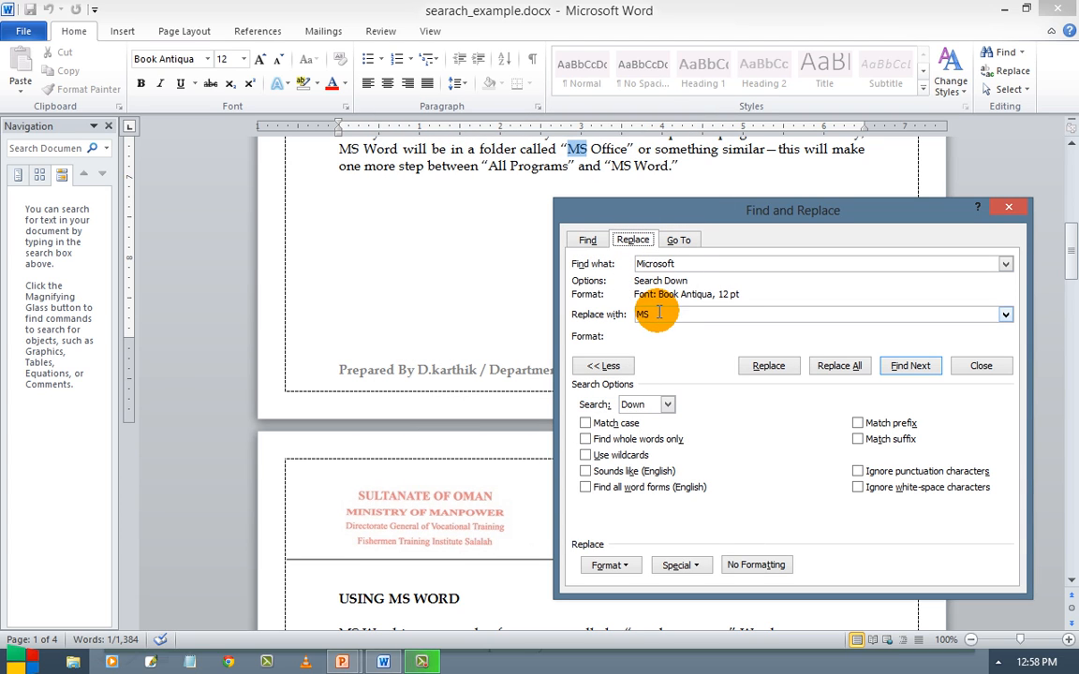
pyautogui.click(705, 263)
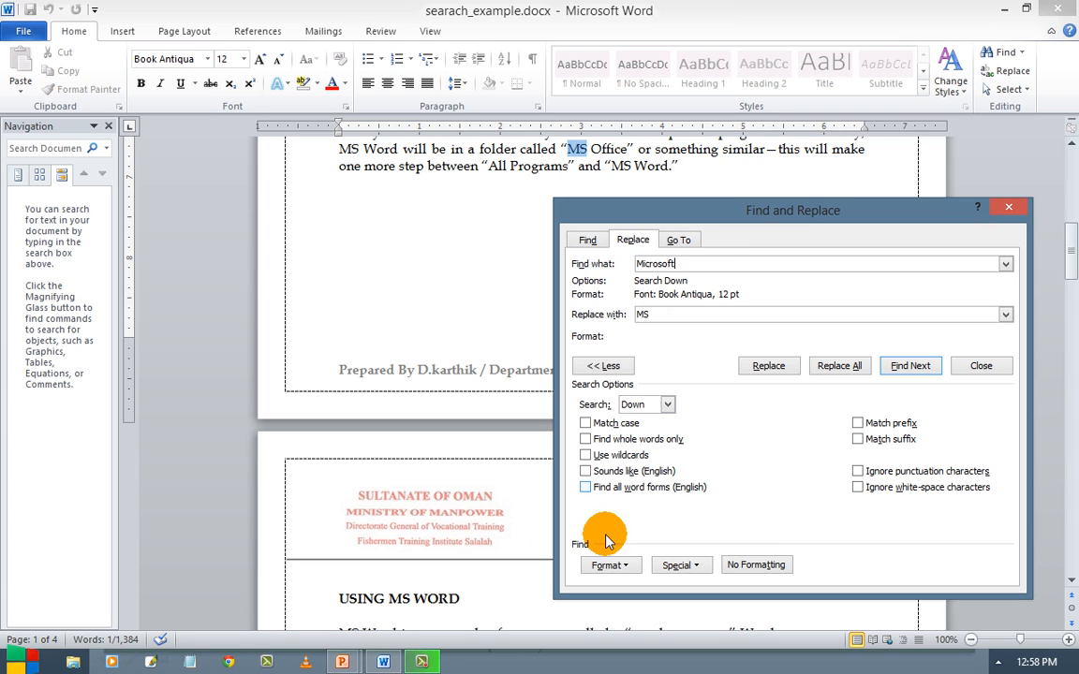
pyautogui.click(607, 565)
pyautogui.click(623, 431)
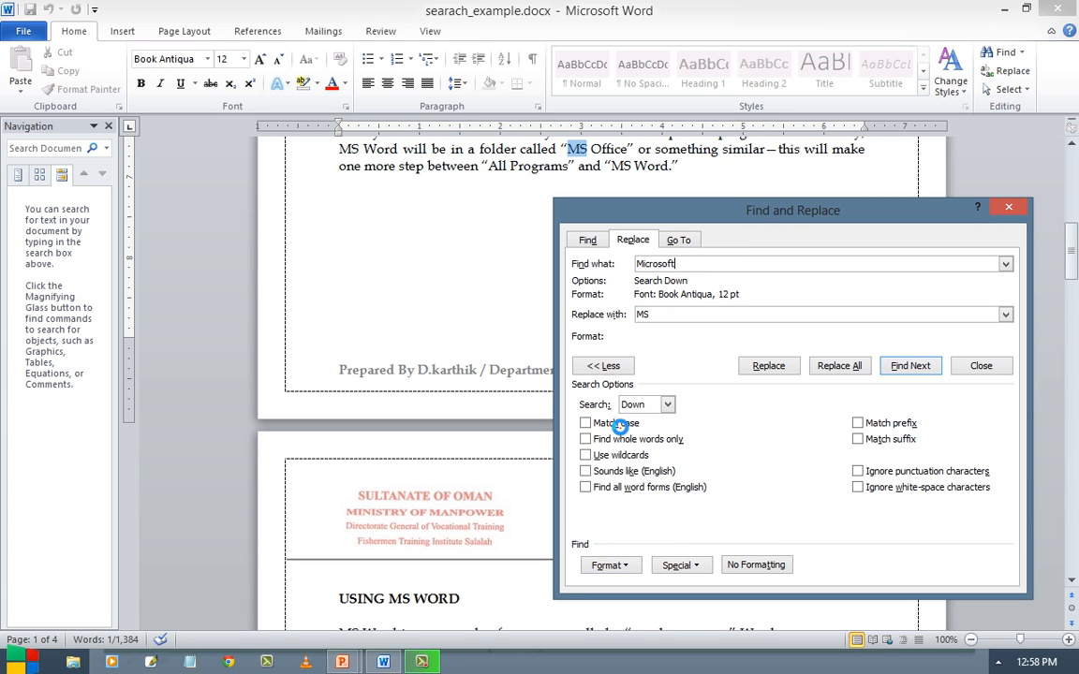
pyautogui.click(443, 193)
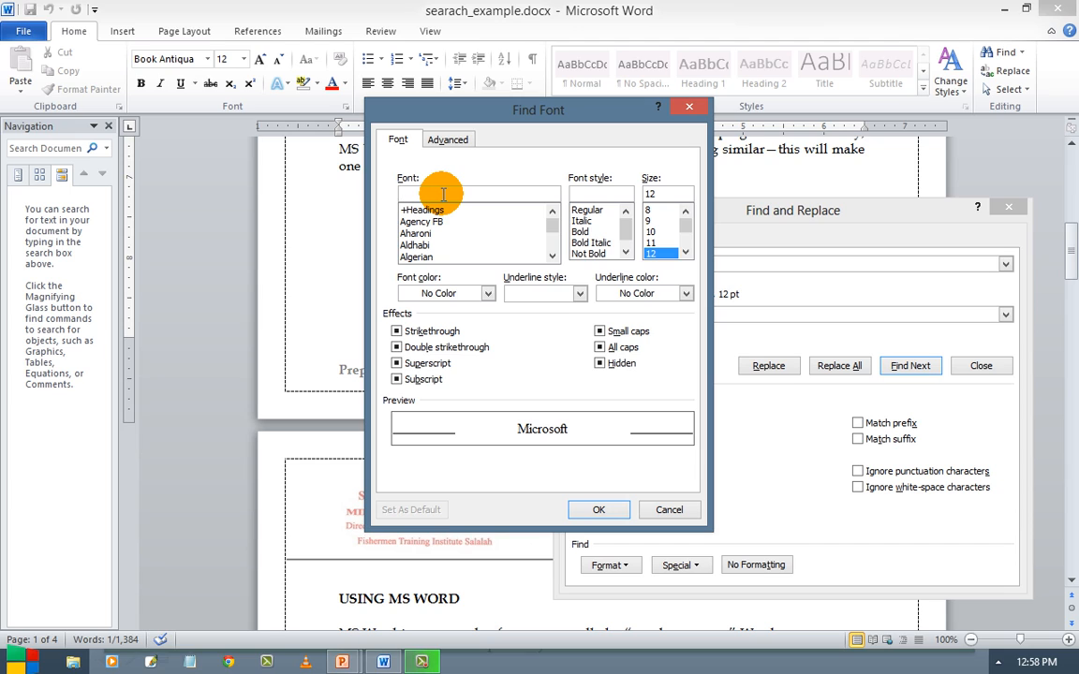
pyautogui.write('ar')
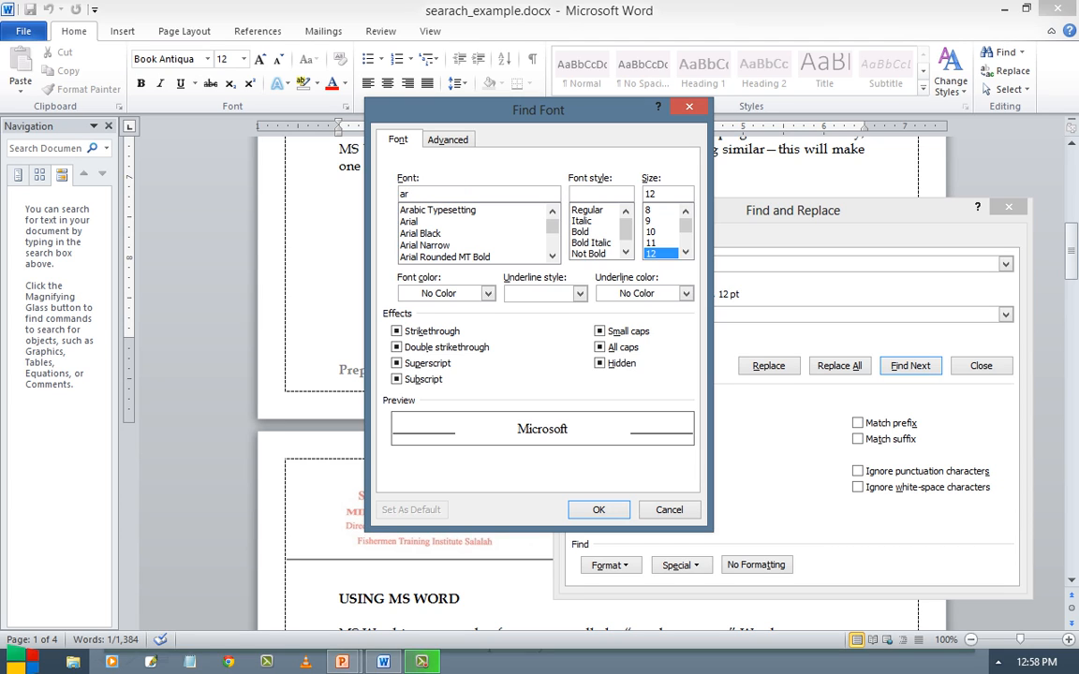
pyautogui.press('Down')
pyautogui.press('Down')
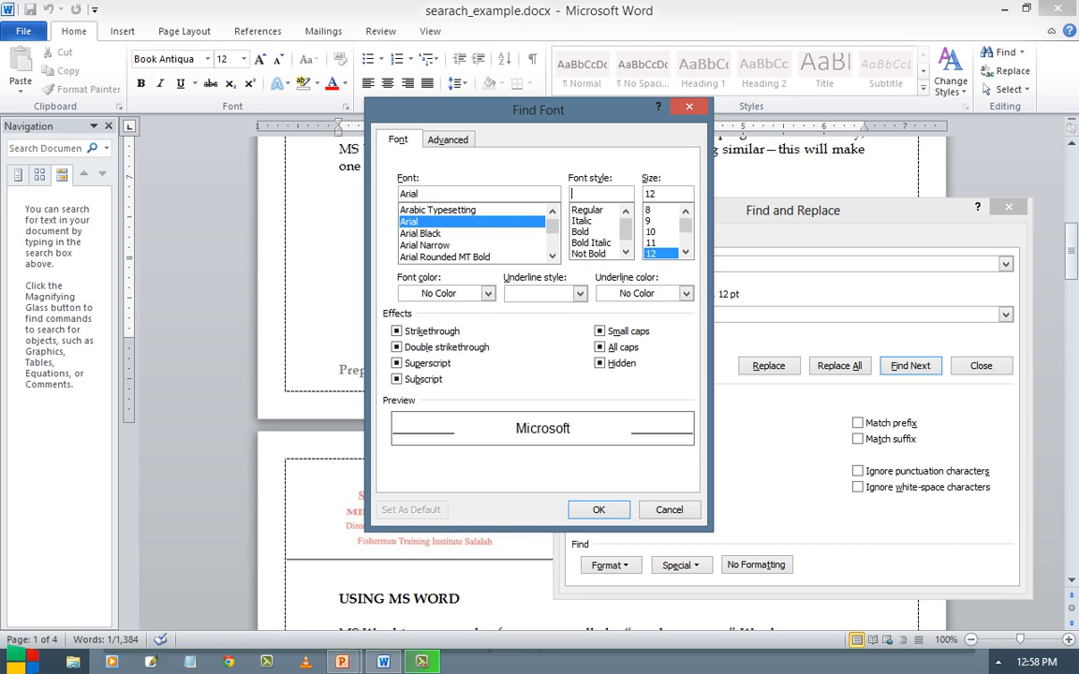
pyautogui.write('18')
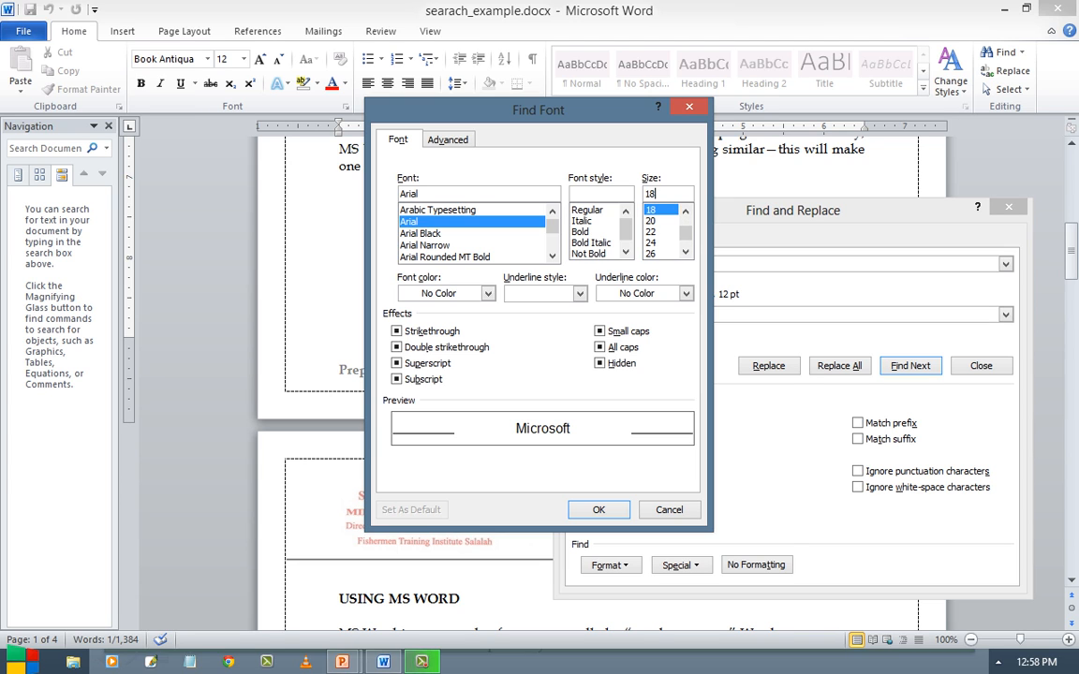
pyautogui.press('Return')
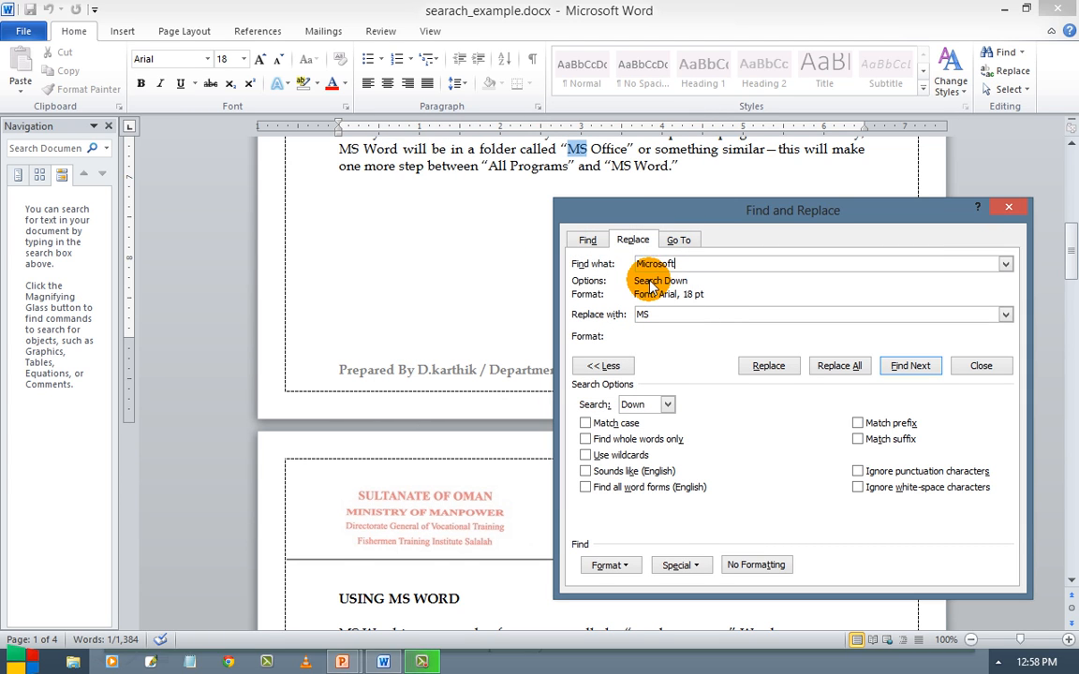
pyautogui.moveTo(694, 264); pyautogui.dragTo(658, 264)
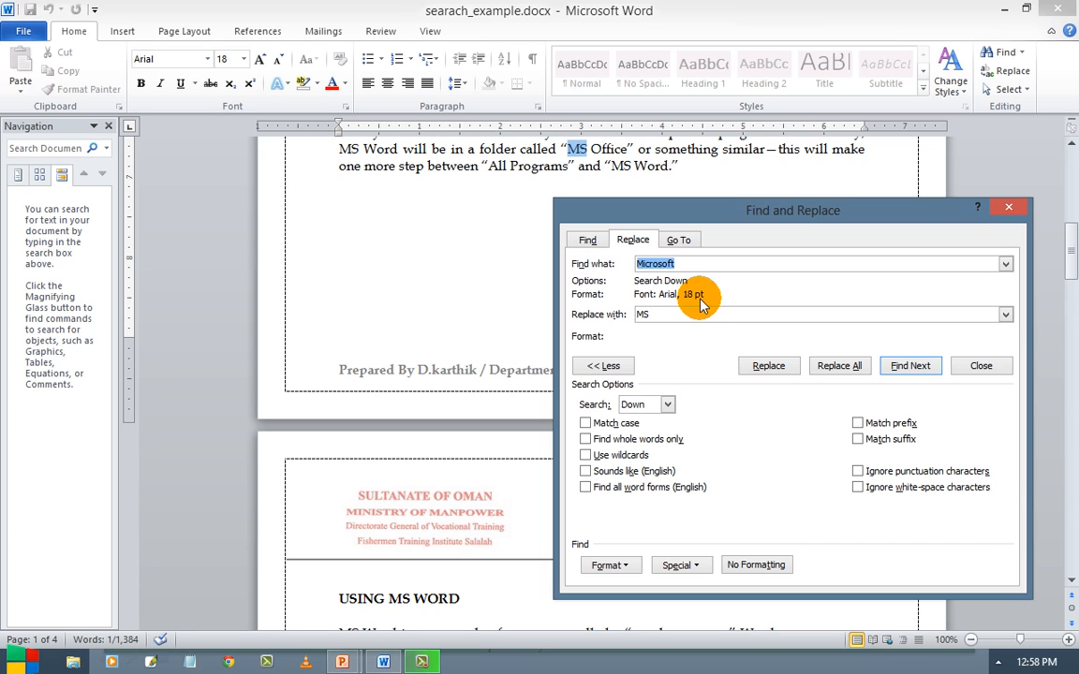
pyautogui.click(587, 241)
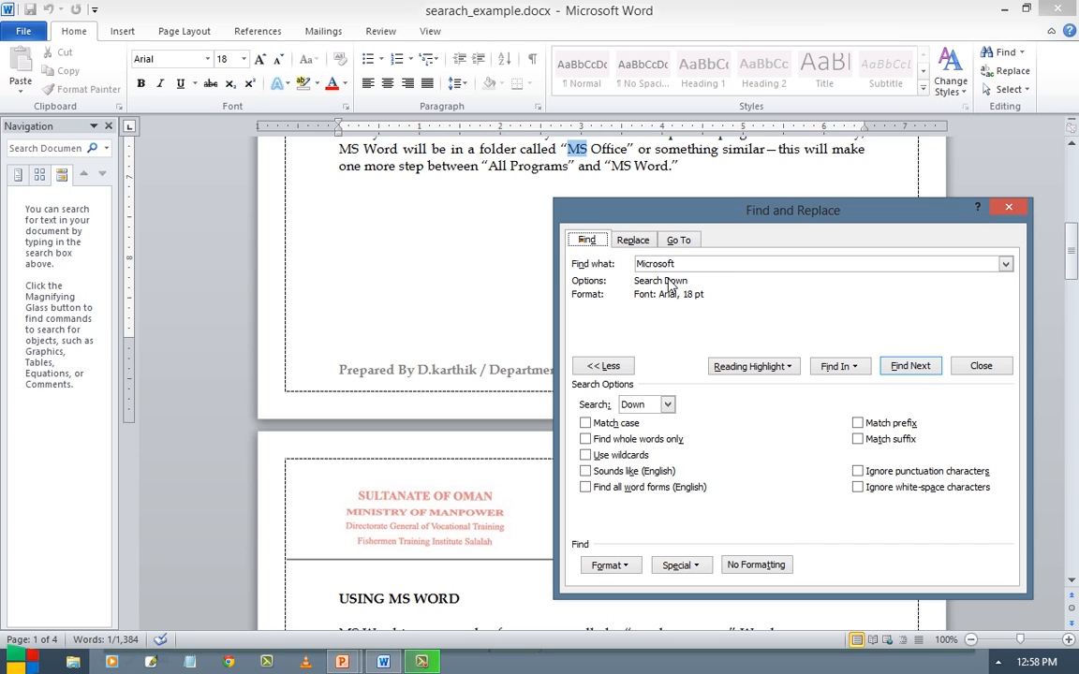
pyautogui.click(632, 241)
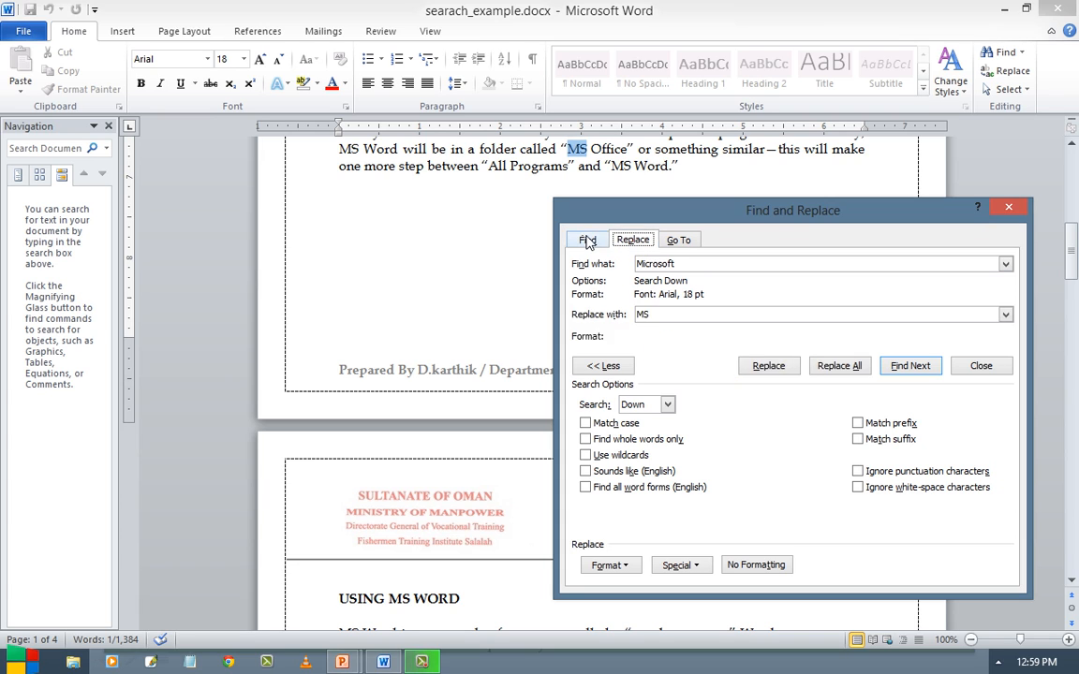
pyautogui.click(587, 240)
pyautogui.click(632, 240)
# Set the font criteria of the search text "Microsoft" back to Book Antiqua at size 12.
pyautogui.click(588, 240)
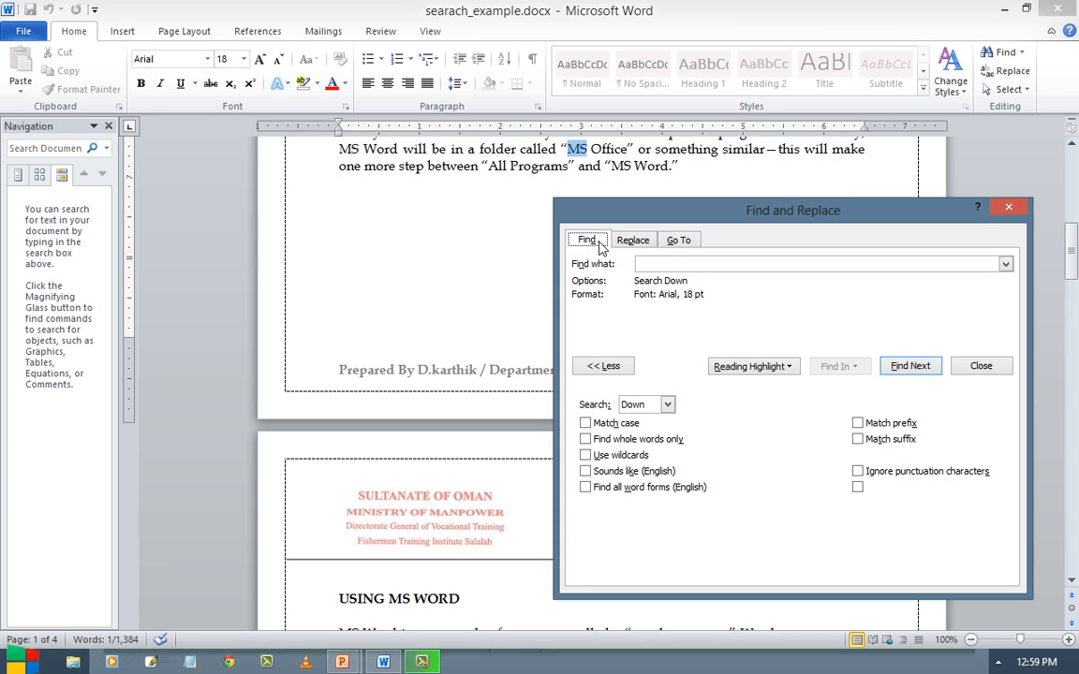
pyautogui.click(607, 565)
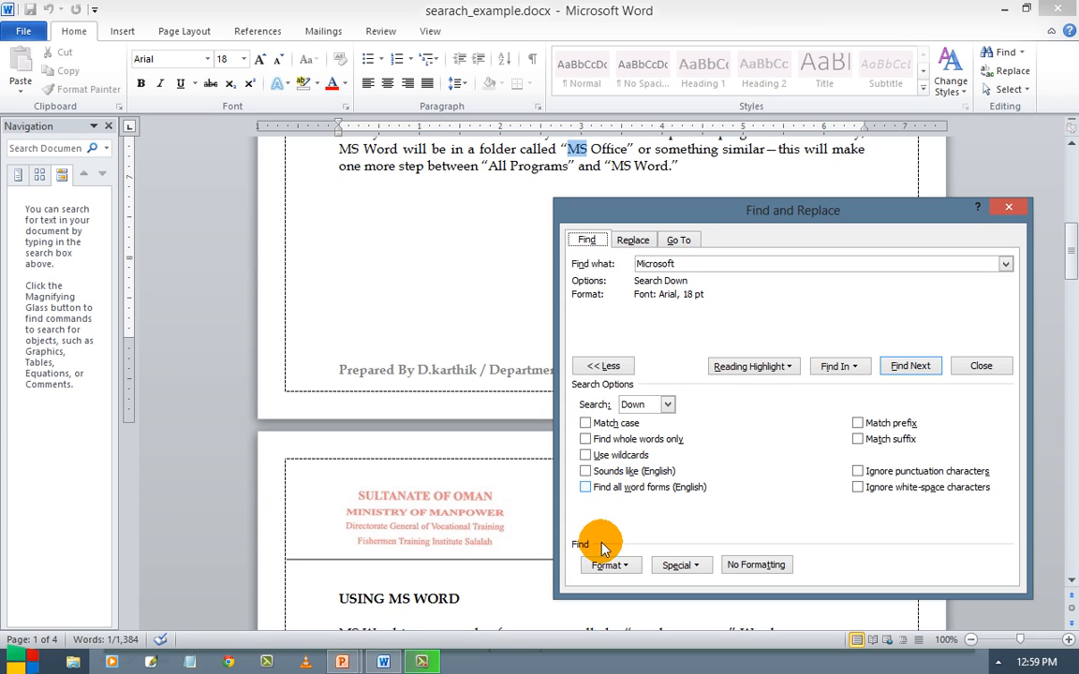
pyautogui.click(622, 429)
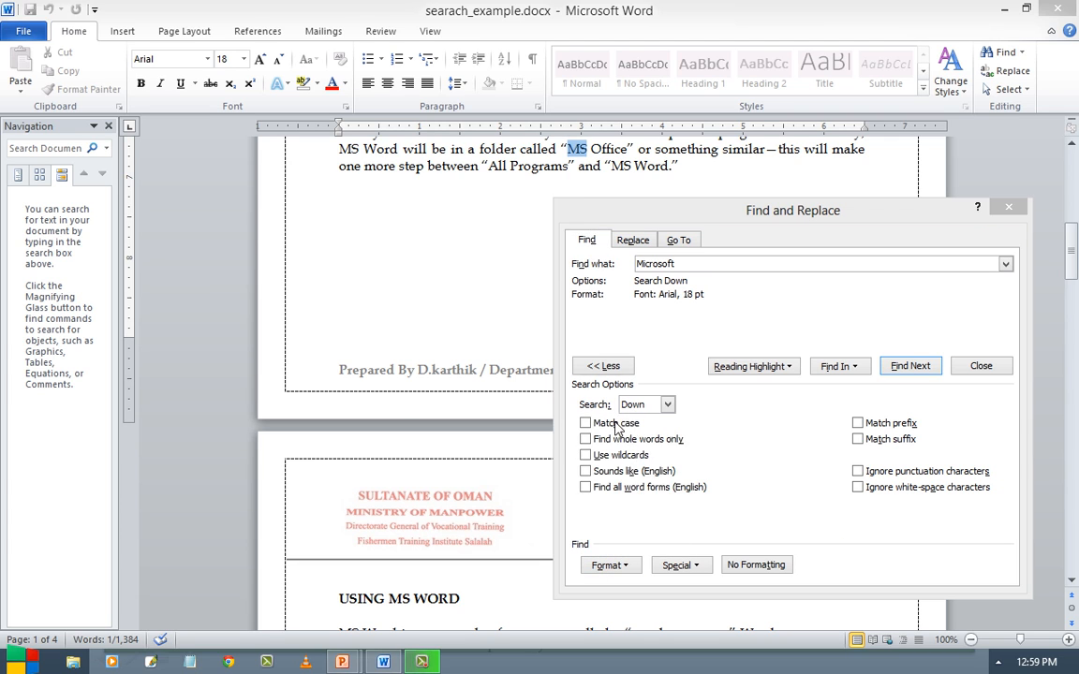
pyautogui.write('boo')
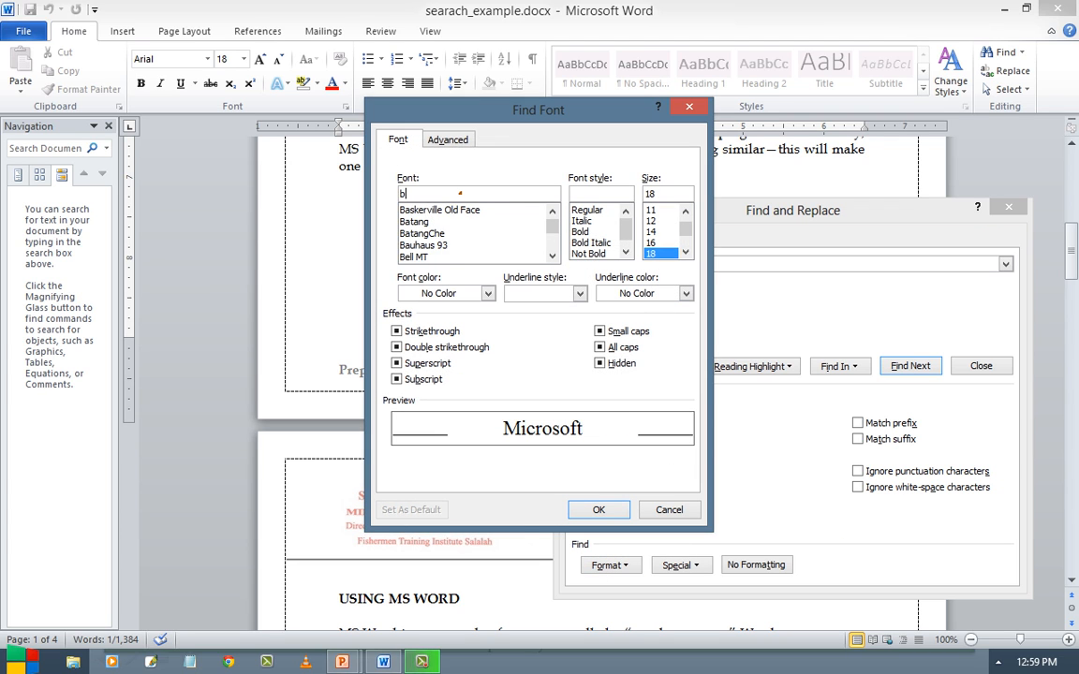
pyautogui.click(460, 192)
pyautogui.press('Tab')
pyautogui.click(459, 178)
pyautogui.click(465, 214)
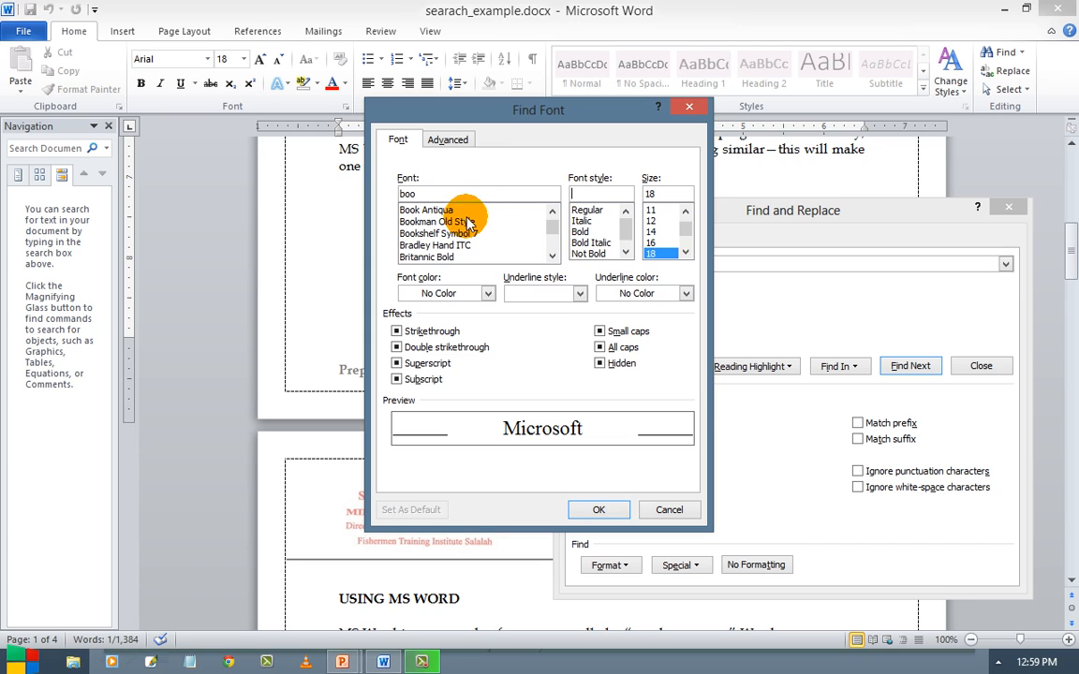
pyautogui.click(654, 195)
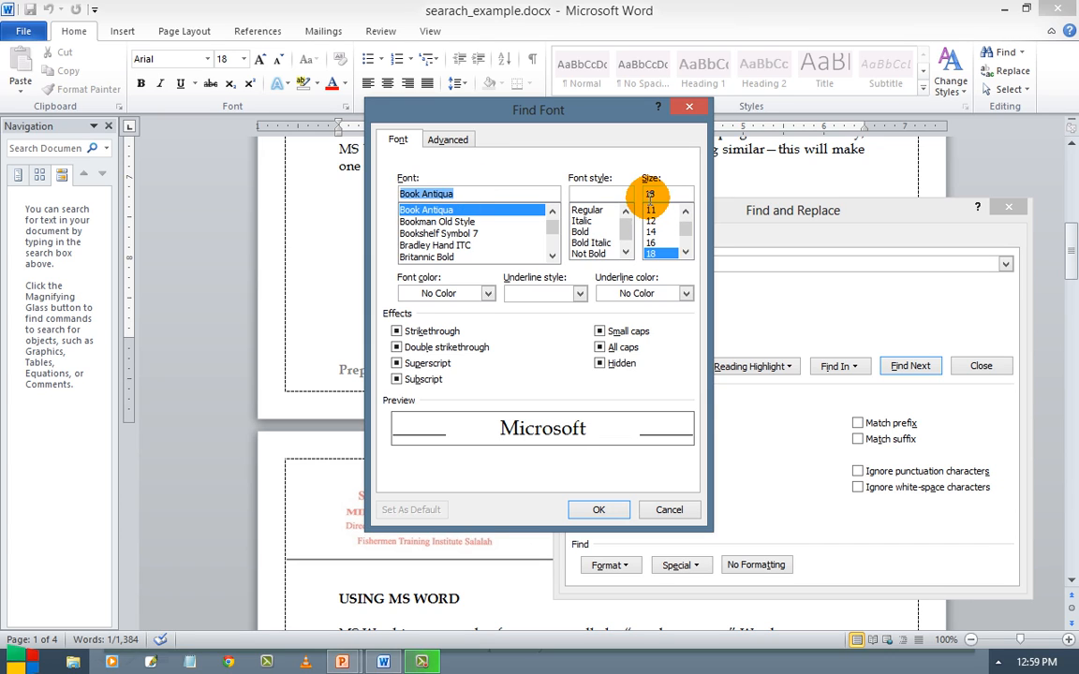
pyautogui.press('BackSpace')
pyautogui.press('BackSpace')
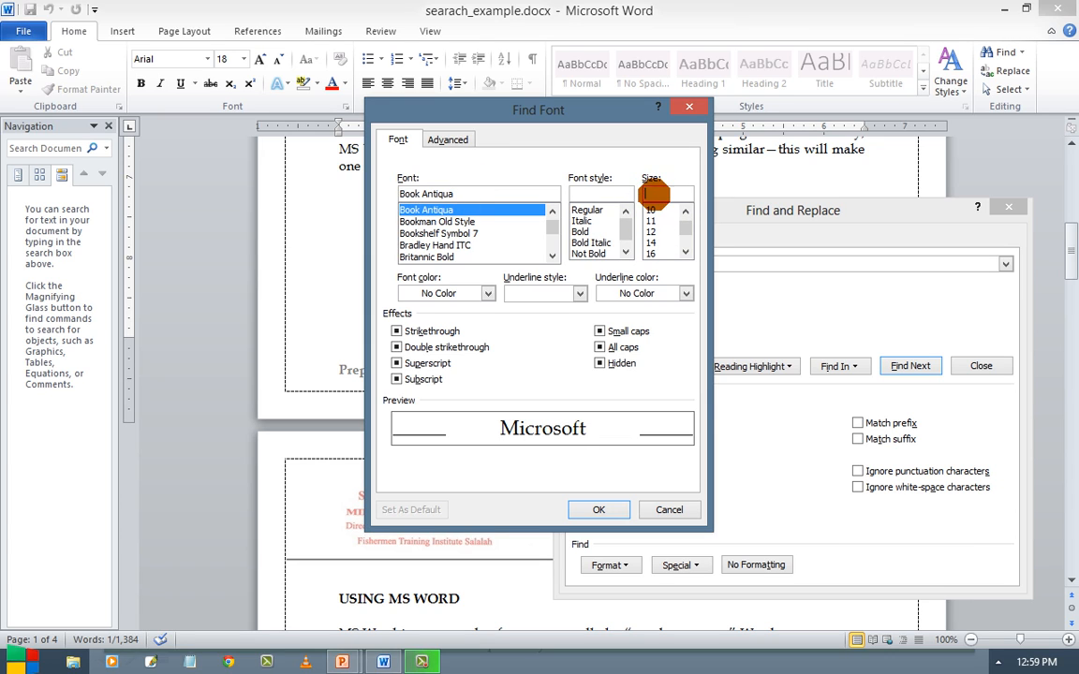
pyautogui.write('12')
pyautogui.press('Return')
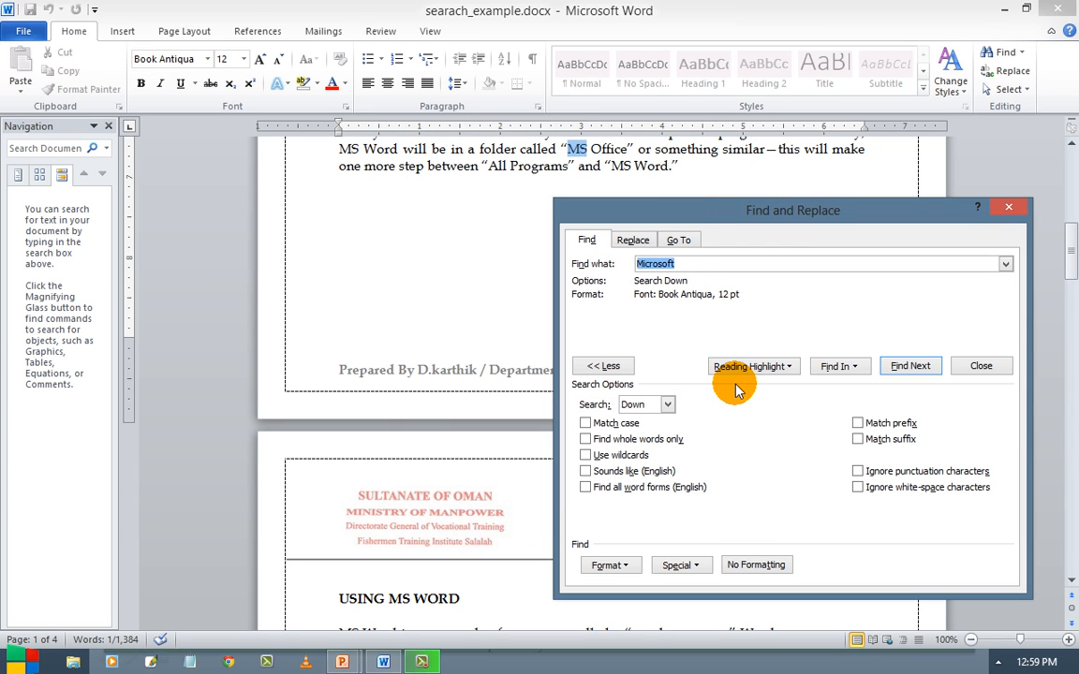
# Switch from finding to replacing "Microsoft" with "MS" and view the available special-character and format choices.
pyautogui.click(633, 241)
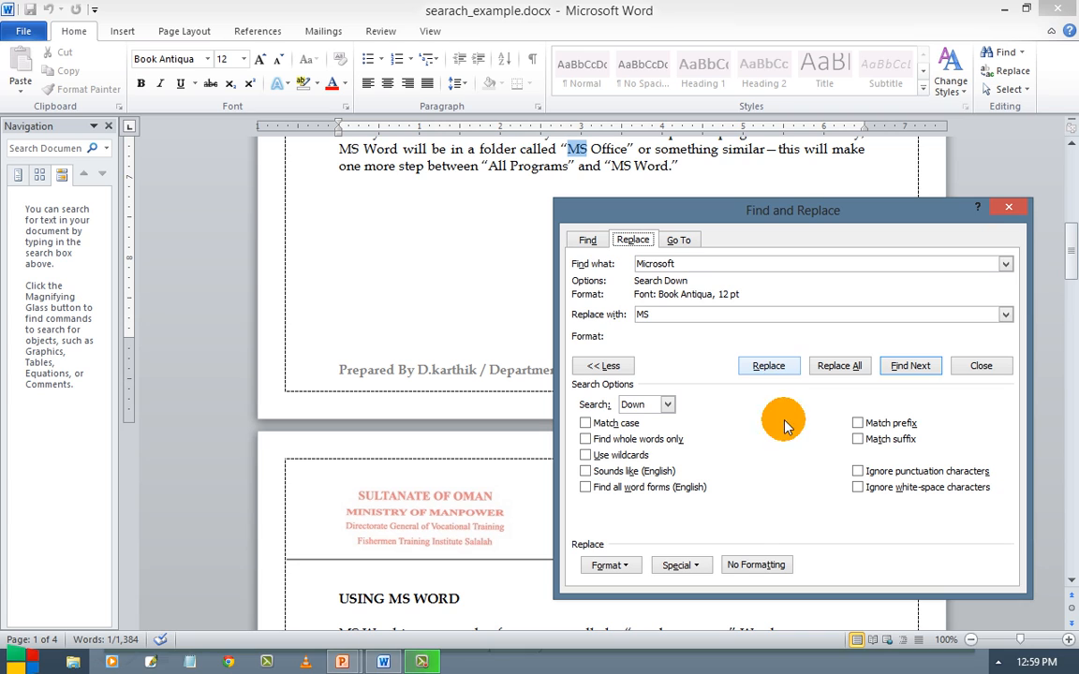
pyautogui.click(701, 564)
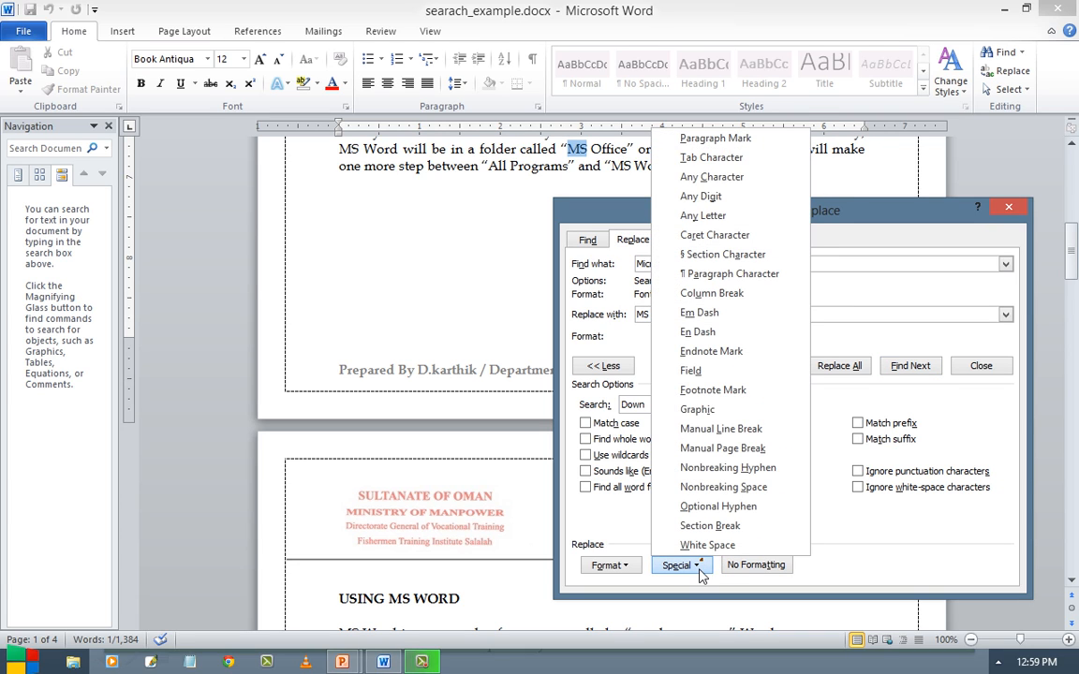
pyautogui.click(633, 565)
pyautogui.click(634, 566)
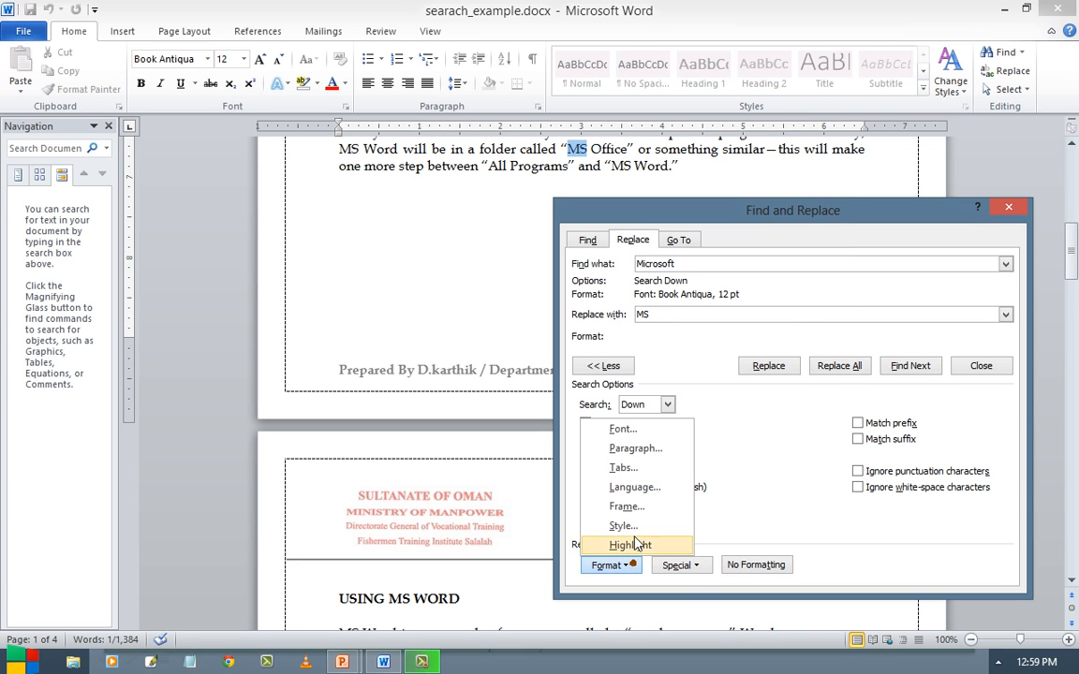
pyautogui.click(604, 349)
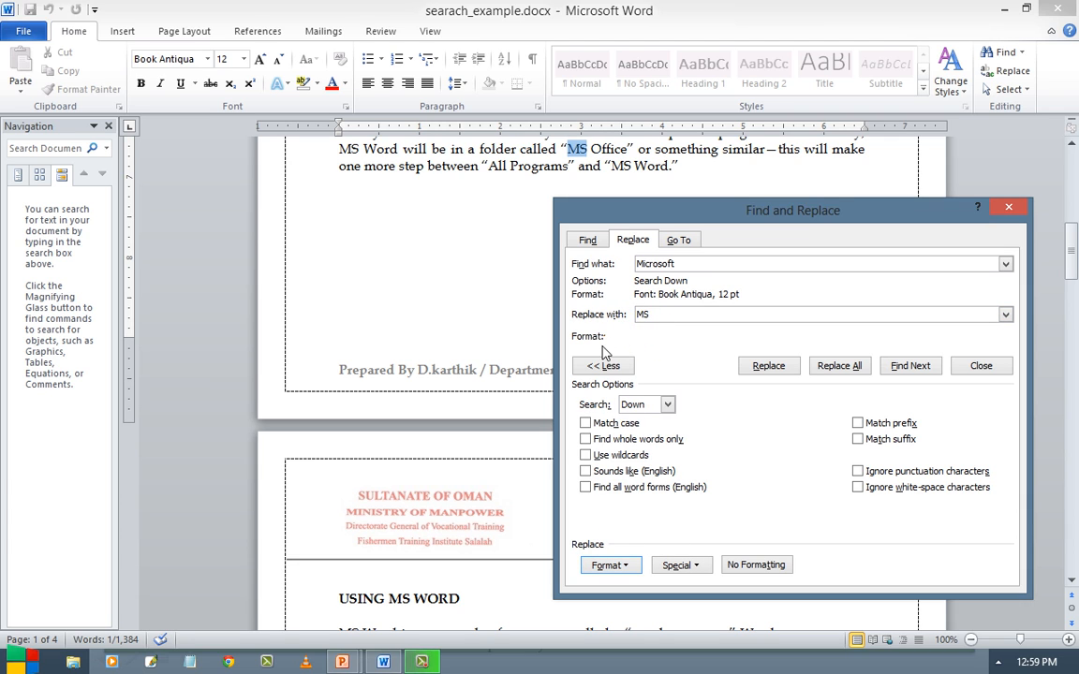
# Change the font criteria of the search text "Microsoft" to size 72.
pyautogui.click(609, 566)
pyautogui.click(607, 431)
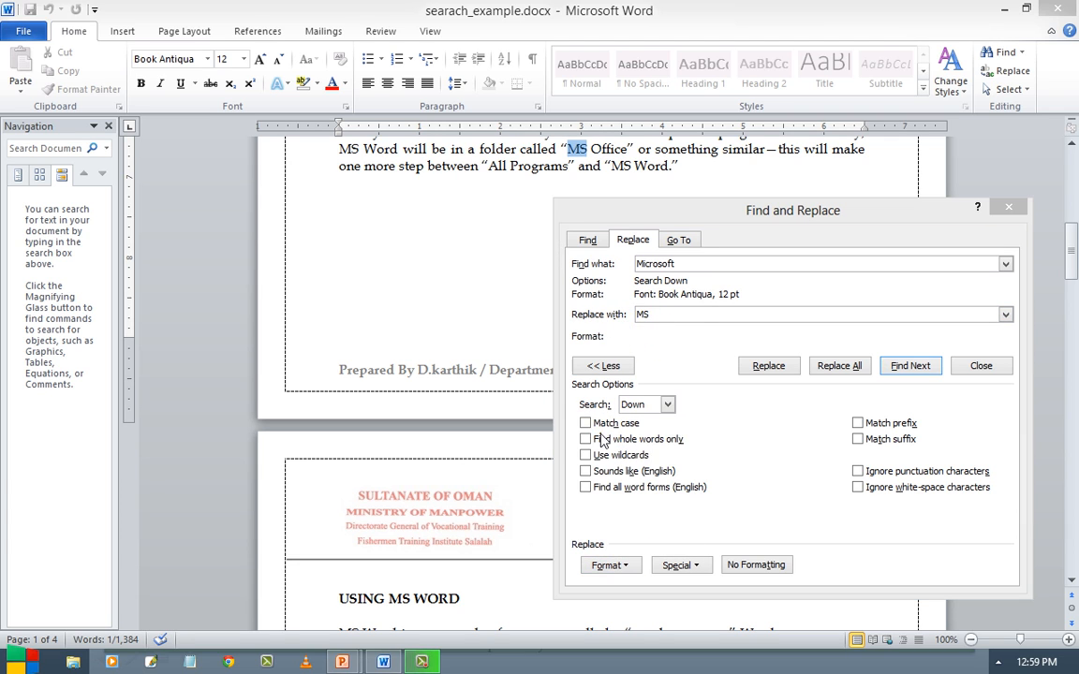
pyautogui.click(426, 235)
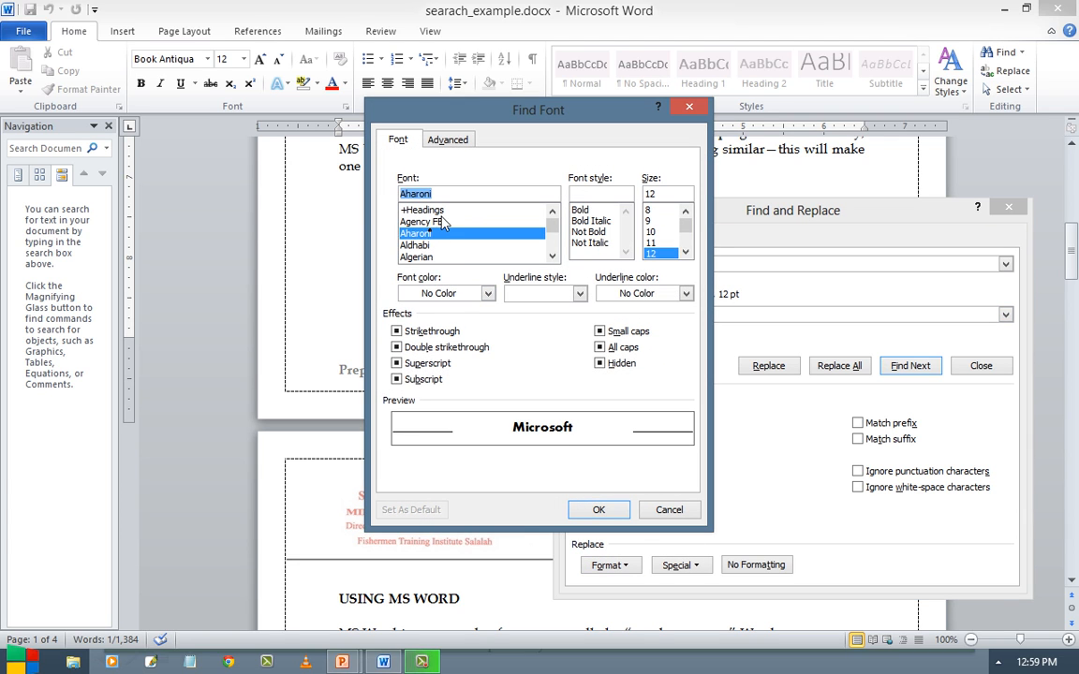
pyautogui.moveTo(686, 226); pyautogui.dragTo(687, 256)
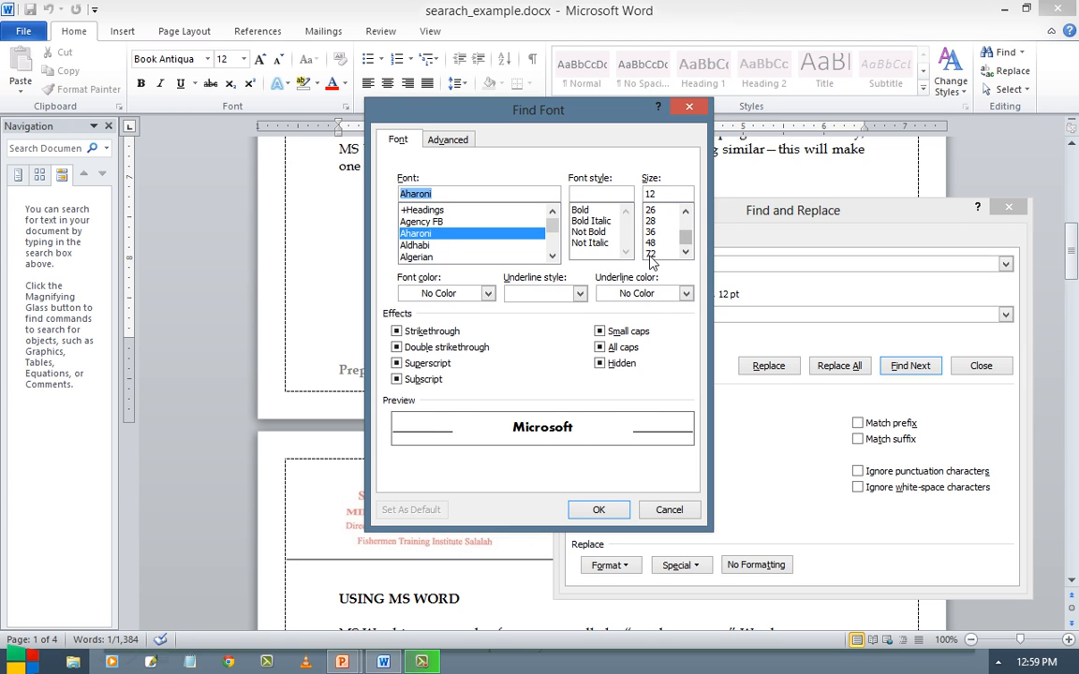
pyautogui.click(650, 254)
pyautogui.click(599, 510)
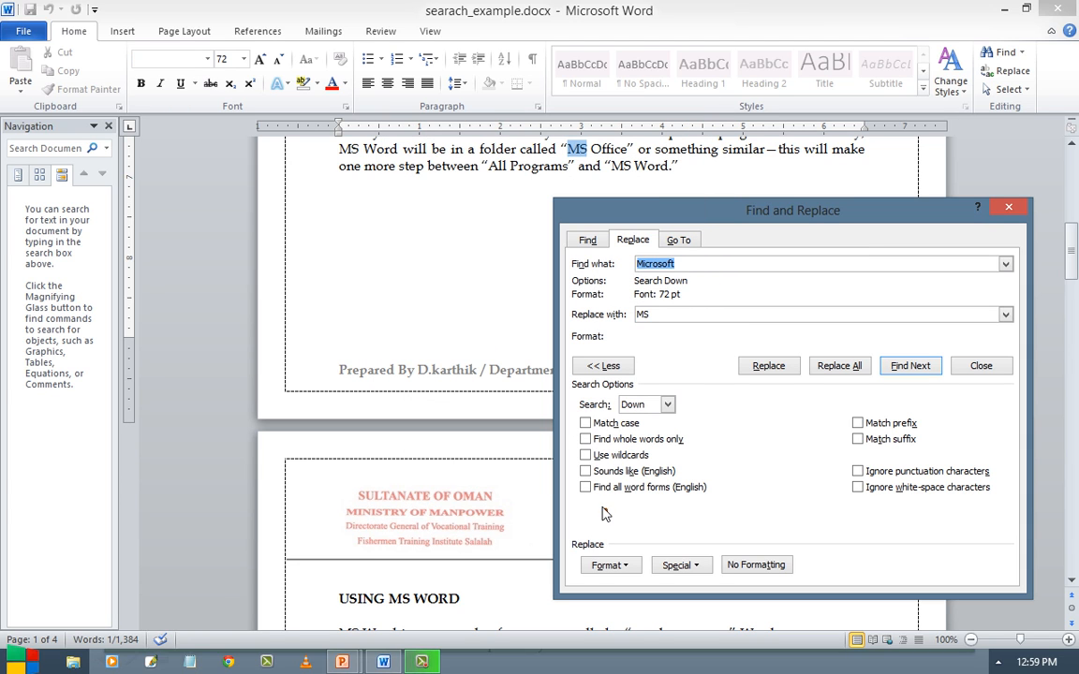
# Restore the font criteria of the search text "Microsoft" to Book Antiqua at size 12.
pyautogui.click(675, 313)
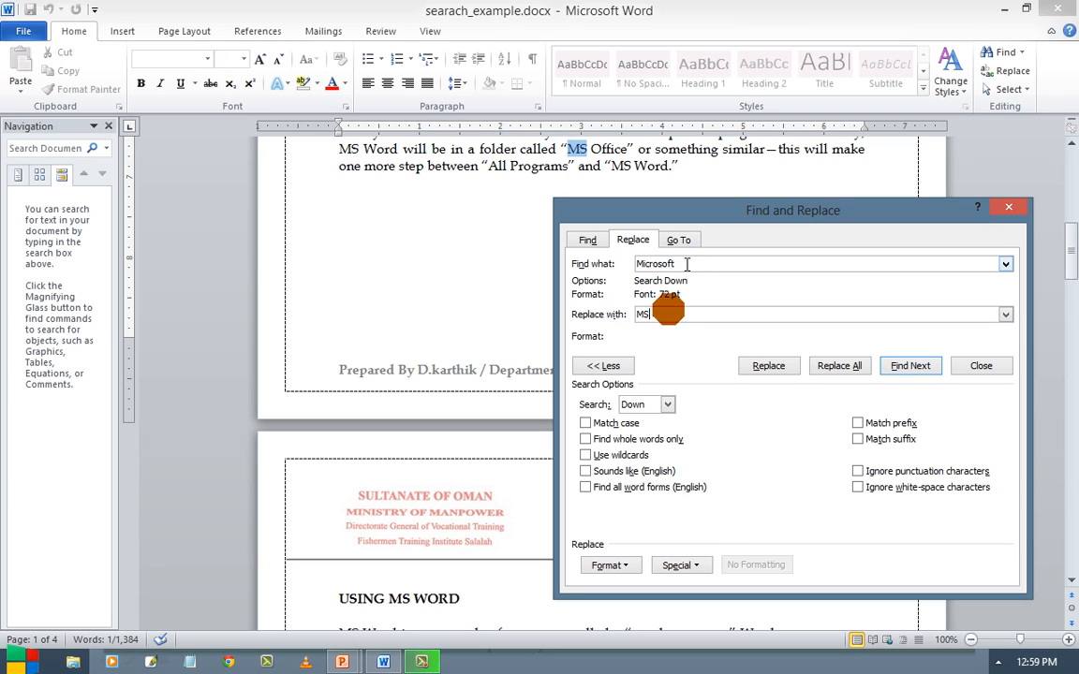
pyautogui.moveTo(675, 265); pyautogui.dragTo(654, 265)
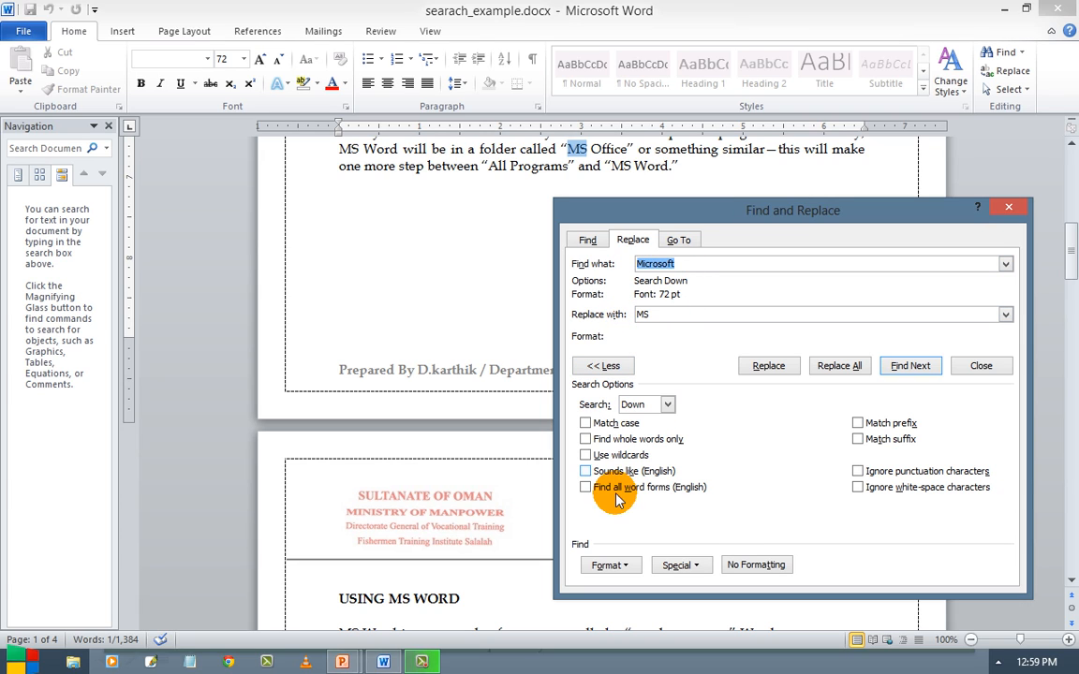
pyautogui.click(610, 565)
pyautogui.click(623, 429)
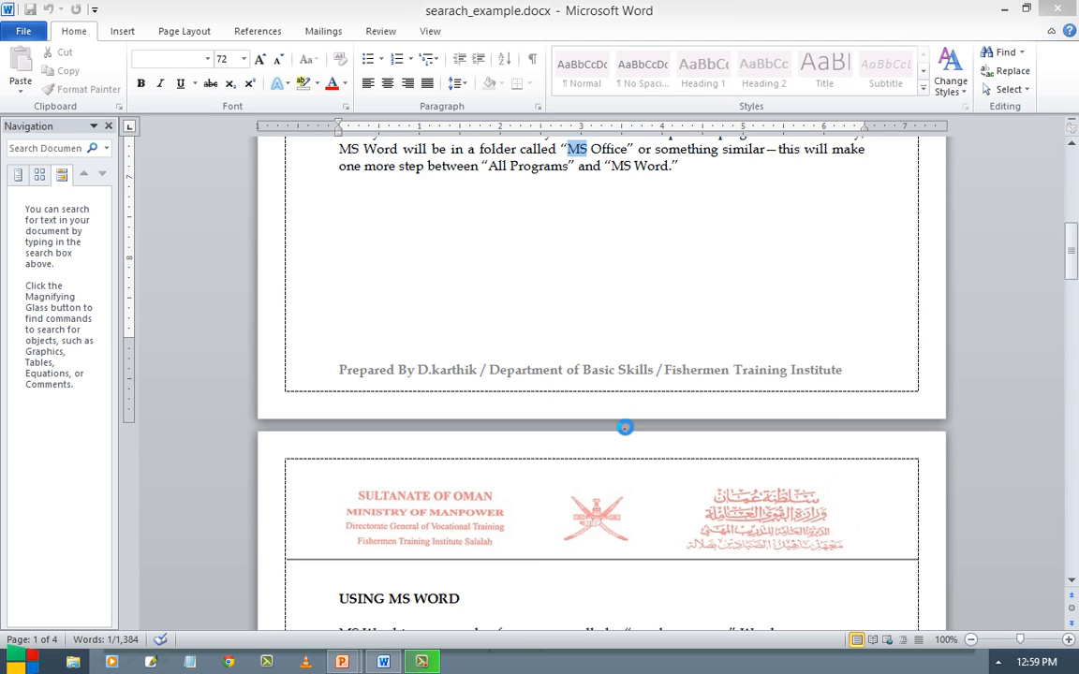
pyautogui.write('boo')
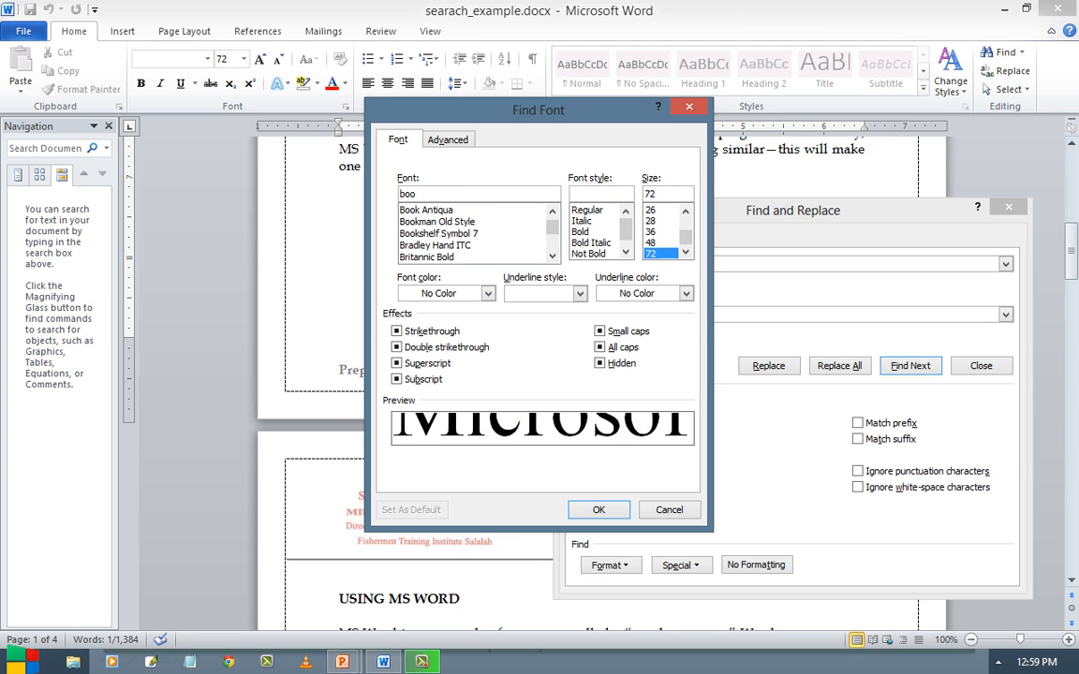
pyautogui.press('Tab')
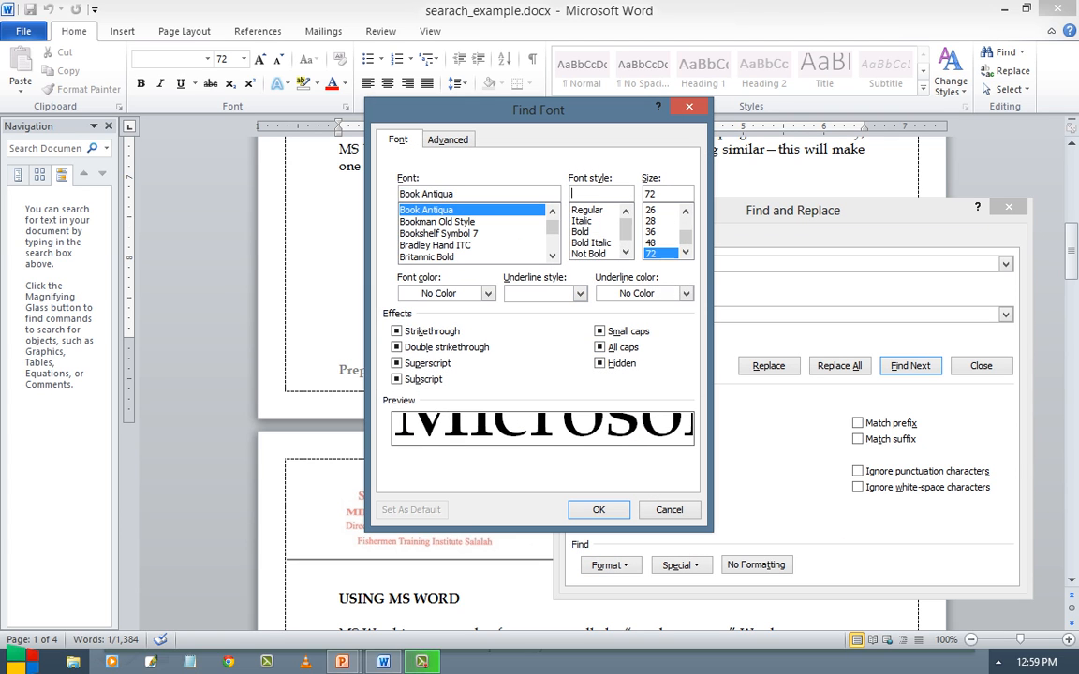
pyautogui.click(668, 196)
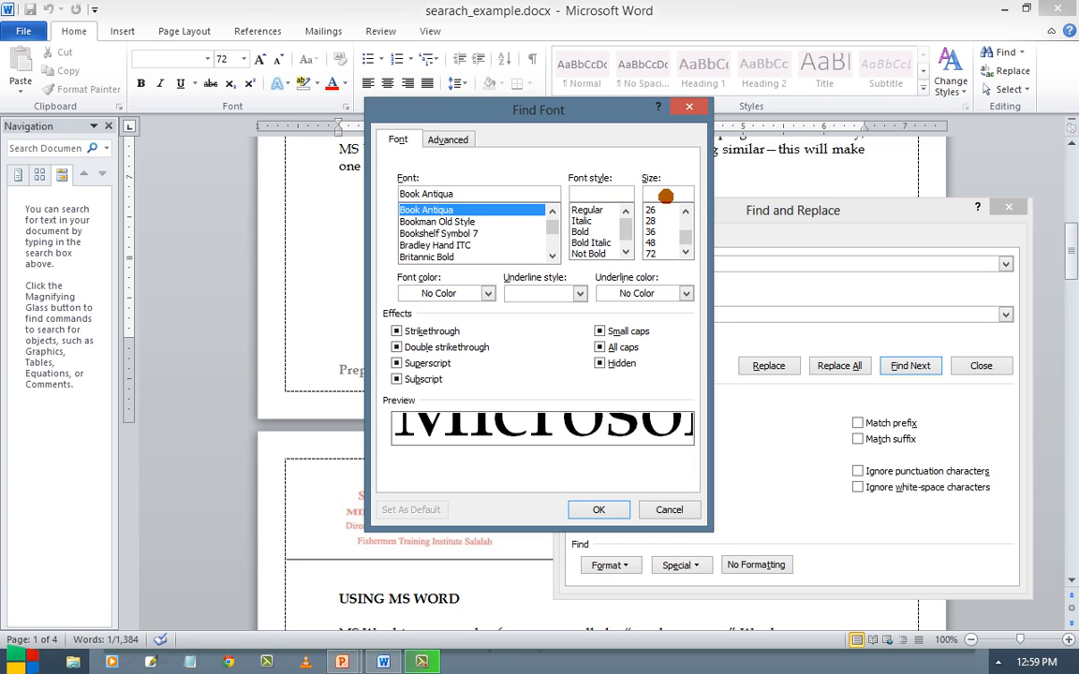
pyautogui.write('12')
pyautogui.press('Return')
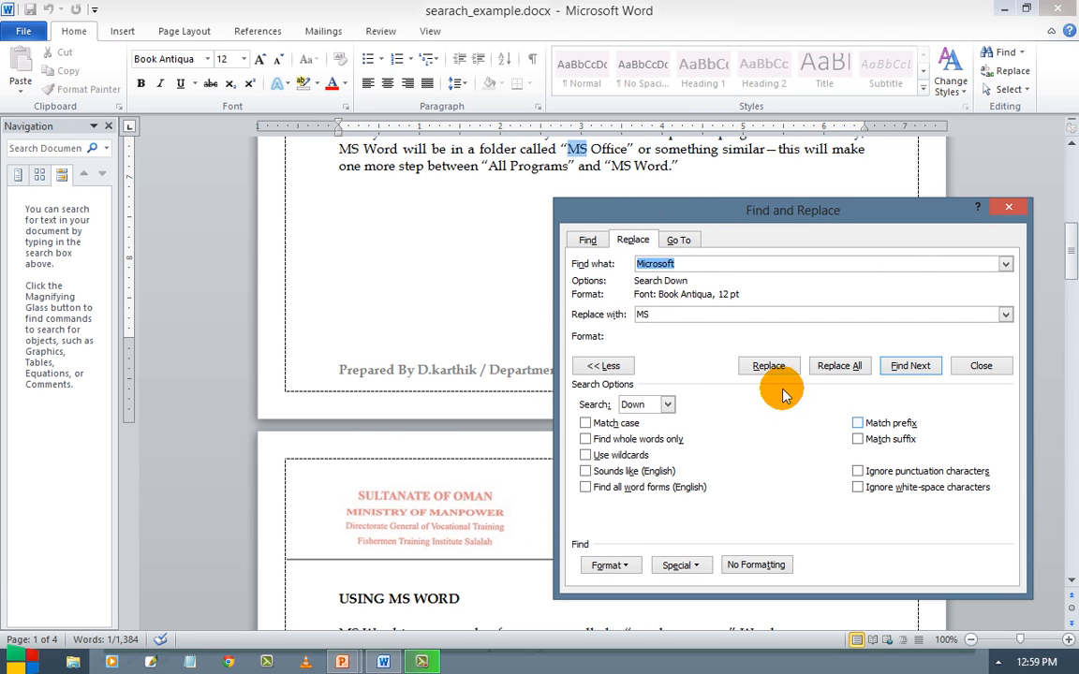
# Set the formatting of the replacement text "MS" to Arial at size 20.
pyautogui.click(650, 312)
pyautogui.click(619, 562)
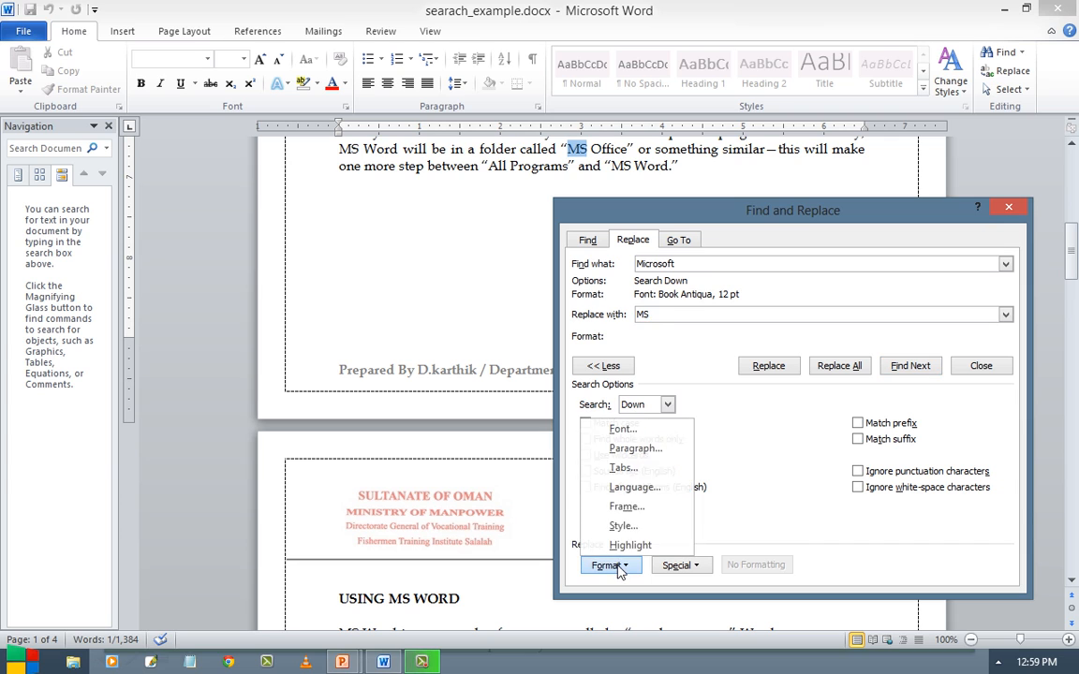
pyautogui.click(624, 429)
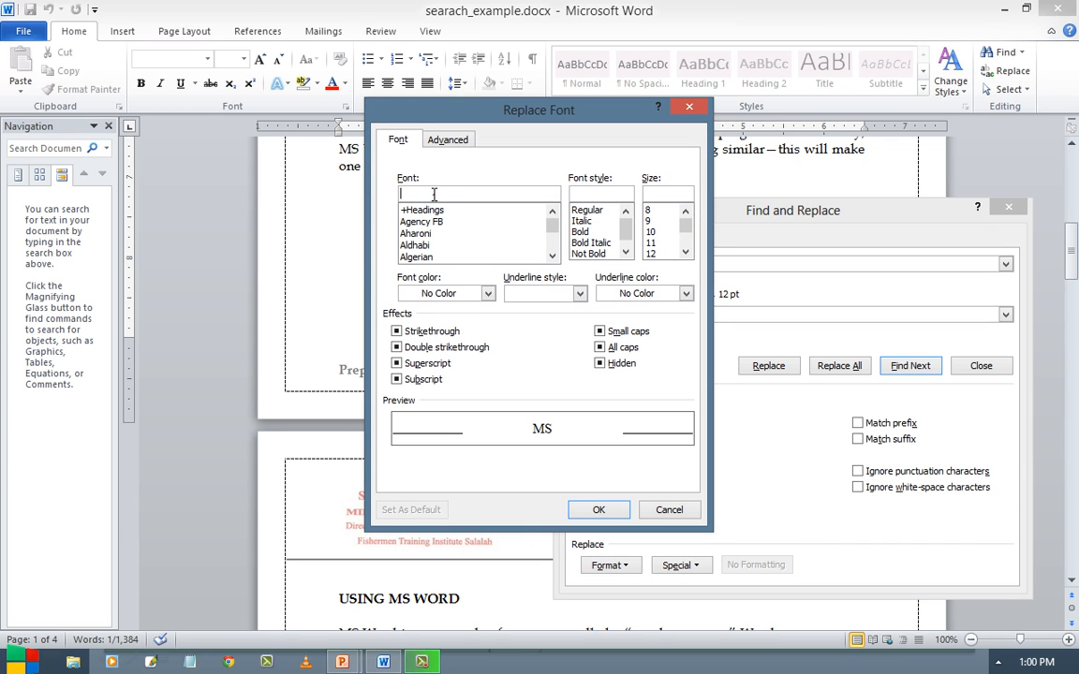
pyautogui.click(434, 194)
pyautogui.write('ar')
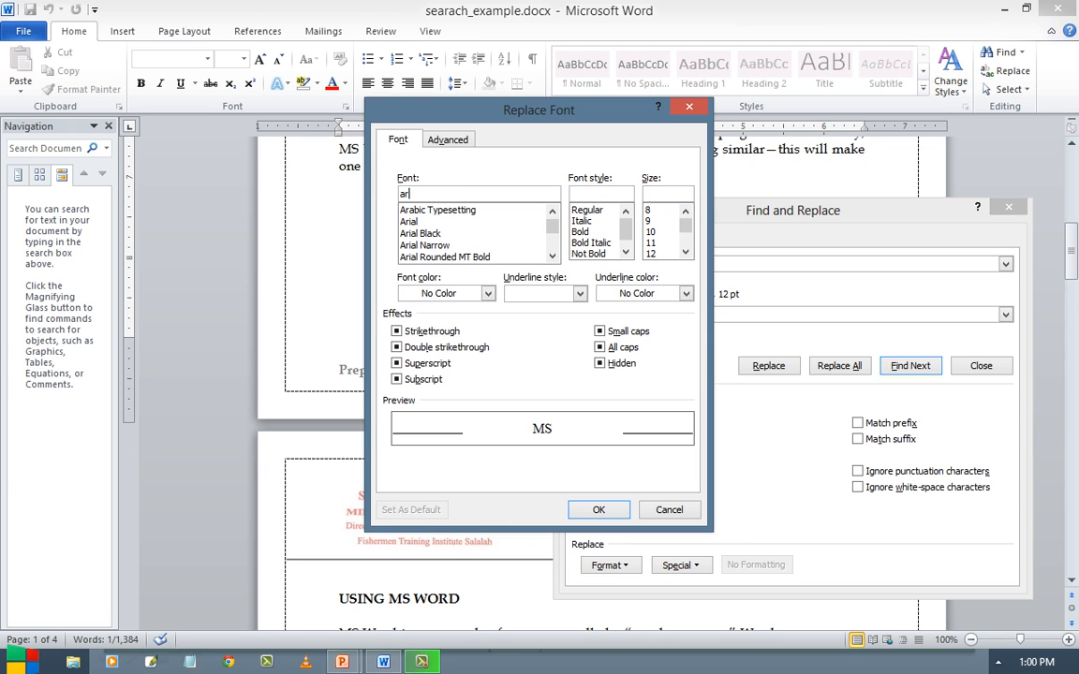
pyautogui.press('Down')
pyautogui.press('Down')
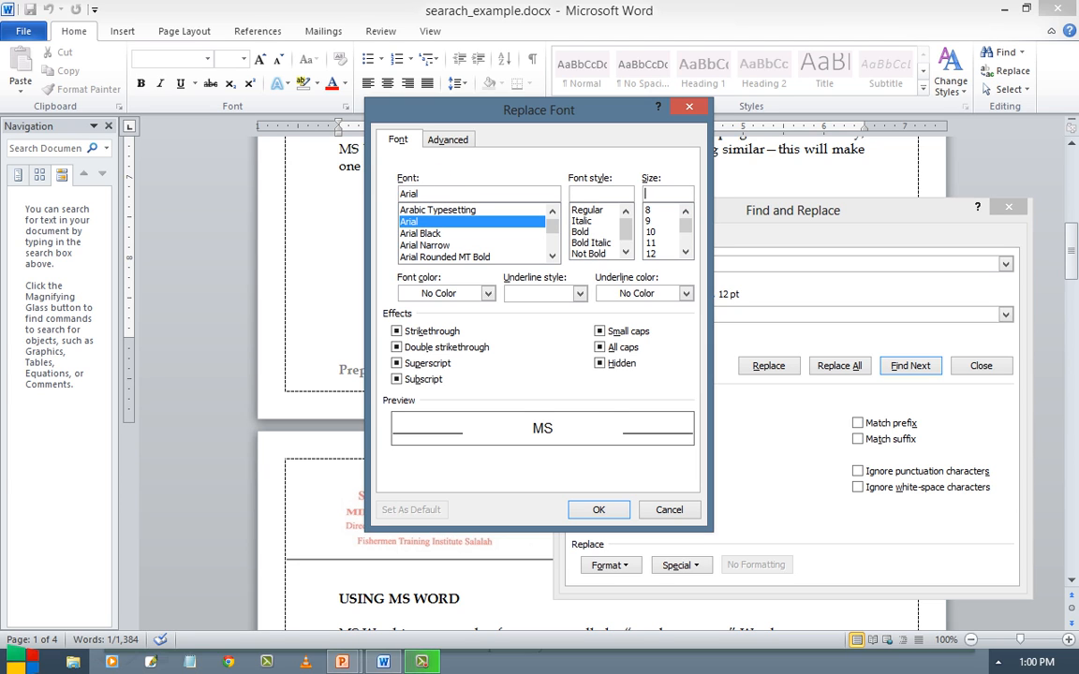
pyautogui.write('20')
pyautogui.press('Return')
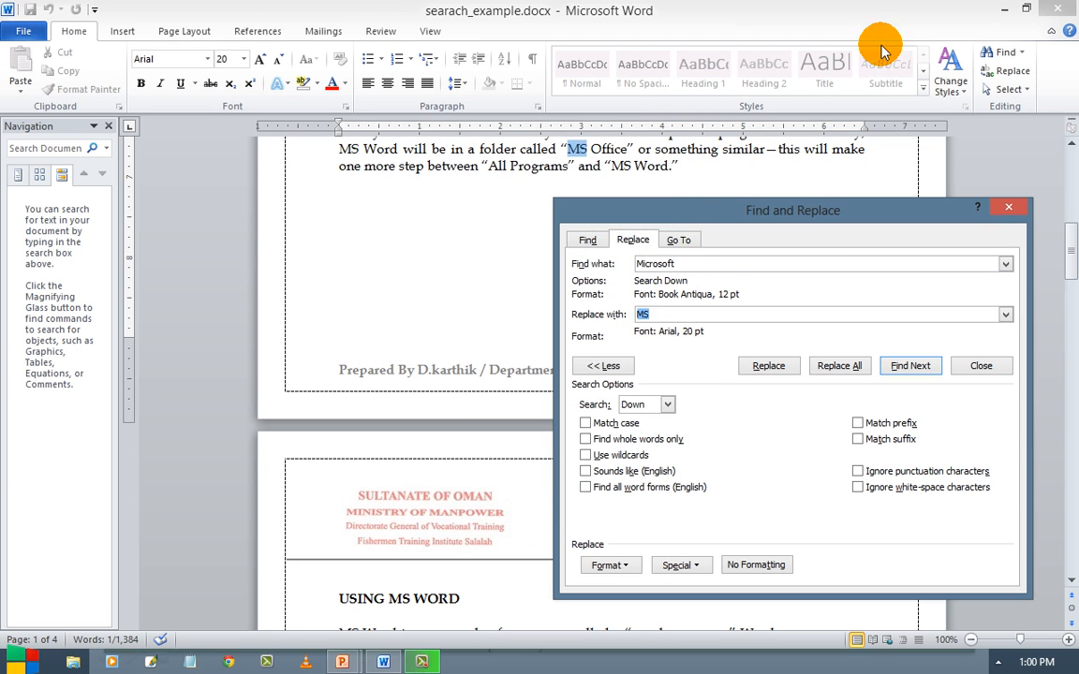
# Replace "Microsoft" with the formatted "MS" one occurrence at a time in the heading and opening paragraph, continuing the search from the document's beginning.
pyautogui.click(685, 263)
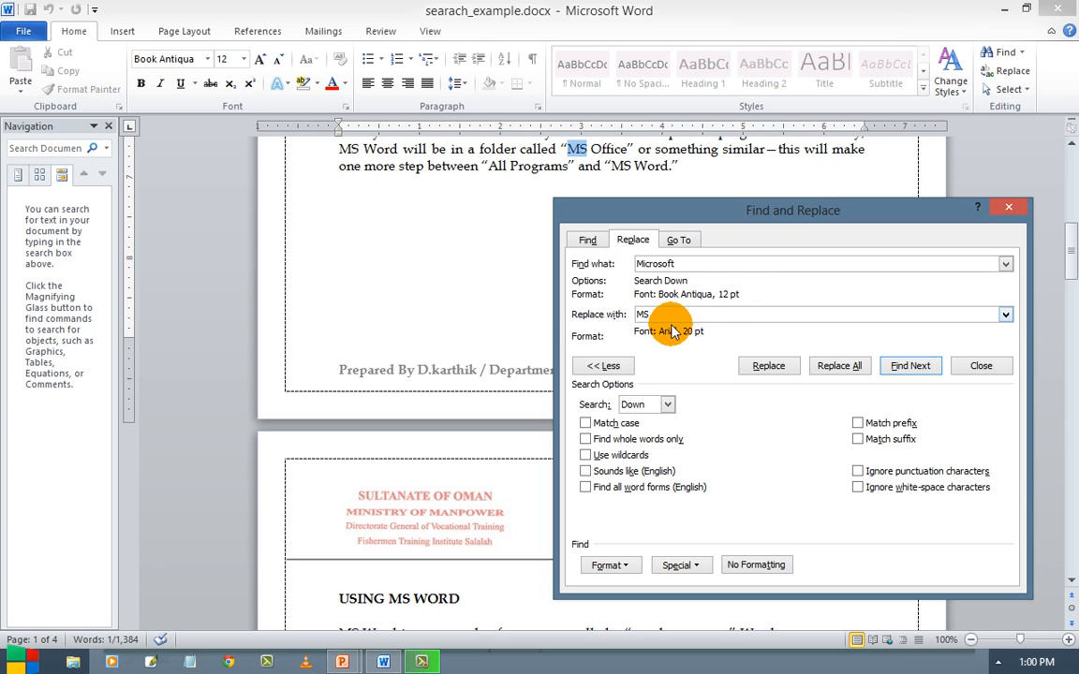
pyautogui.click(656, 314)
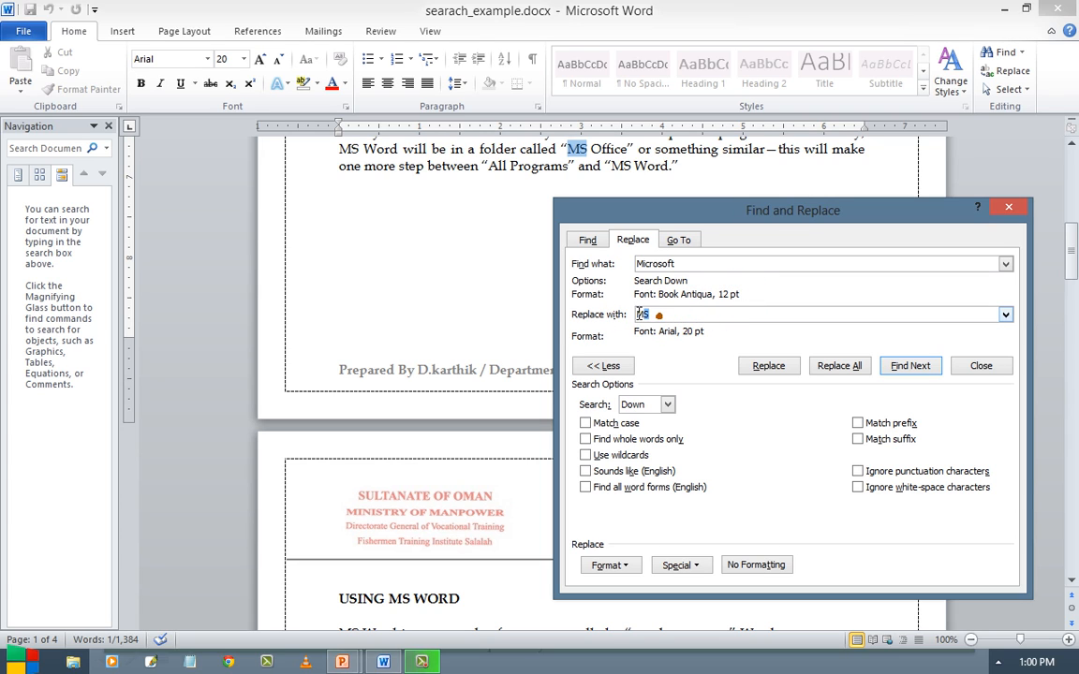
pyautogui.doubleClick(640, 314)
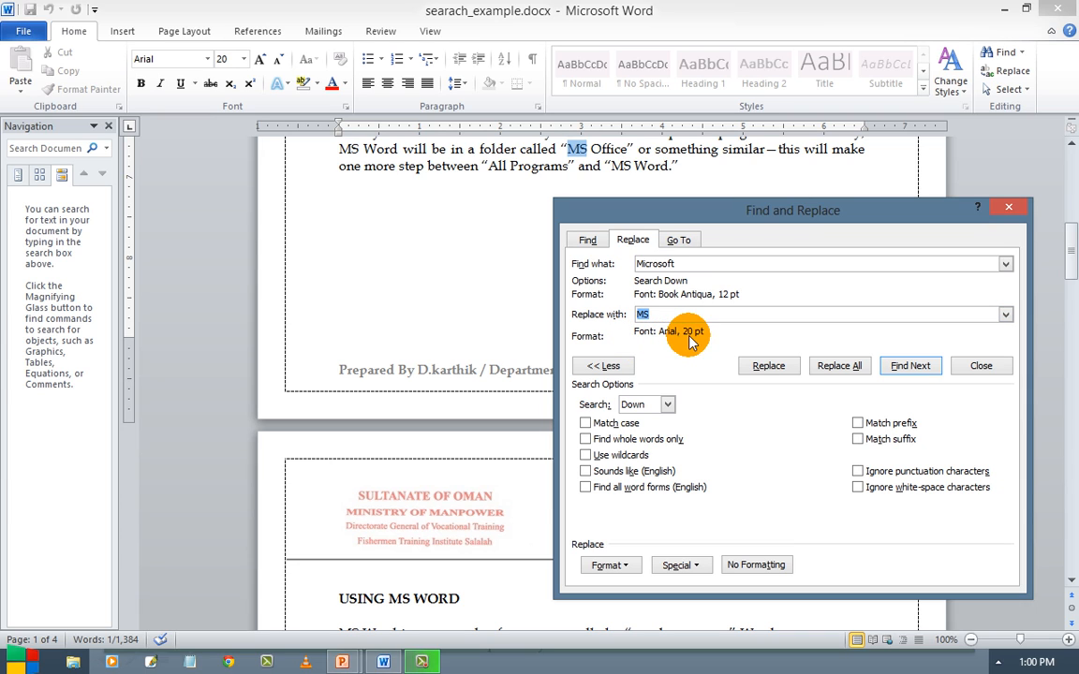
pyautogui.click(770, 366)
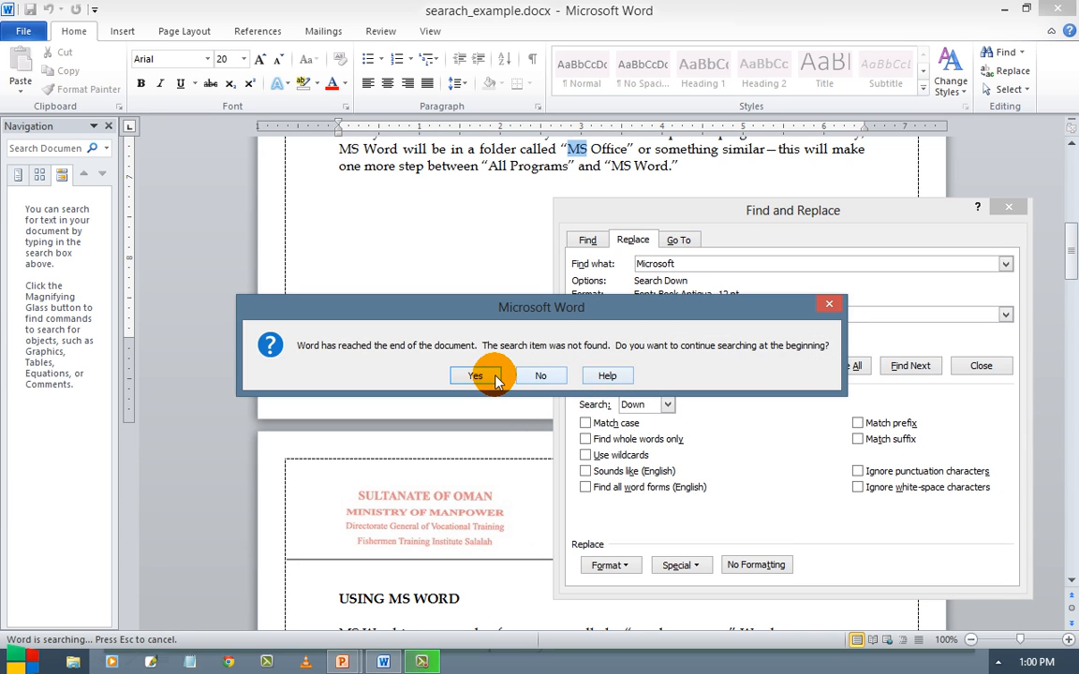
pyautogui.click(495, 381)
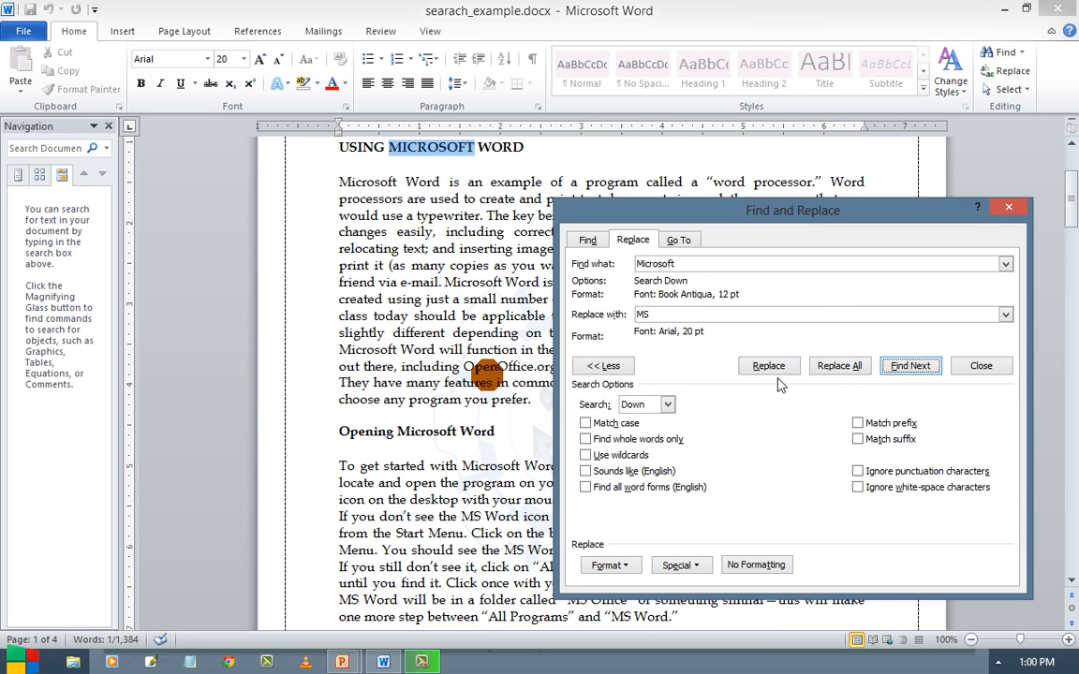
pyautogui.click(783, 372)
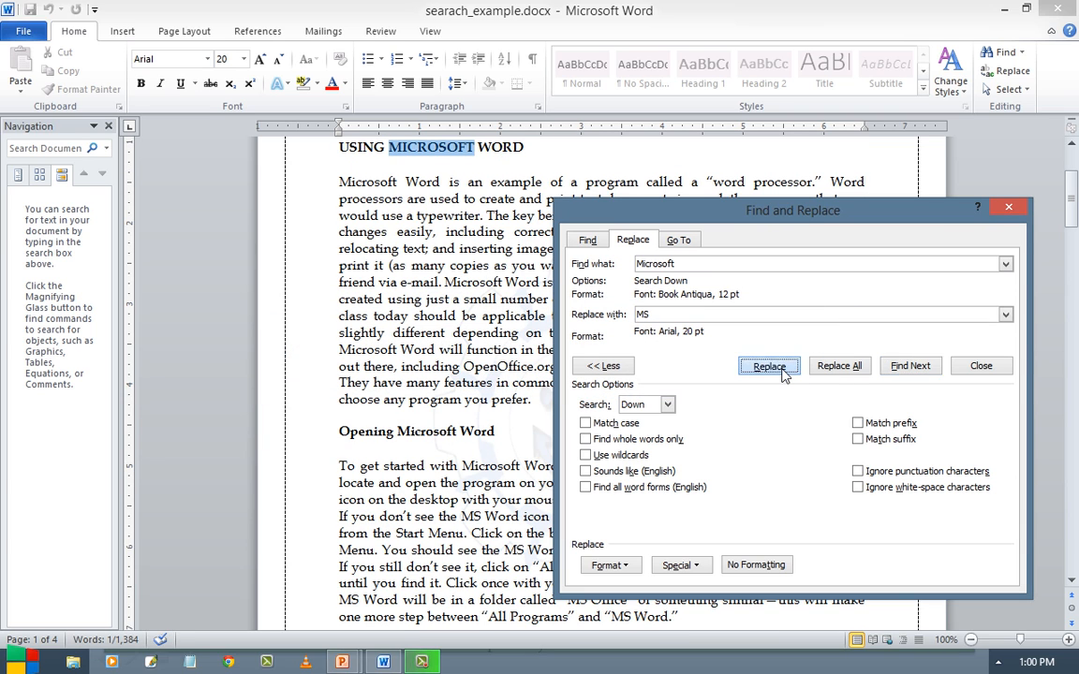
pyautogui.click(907, 367)
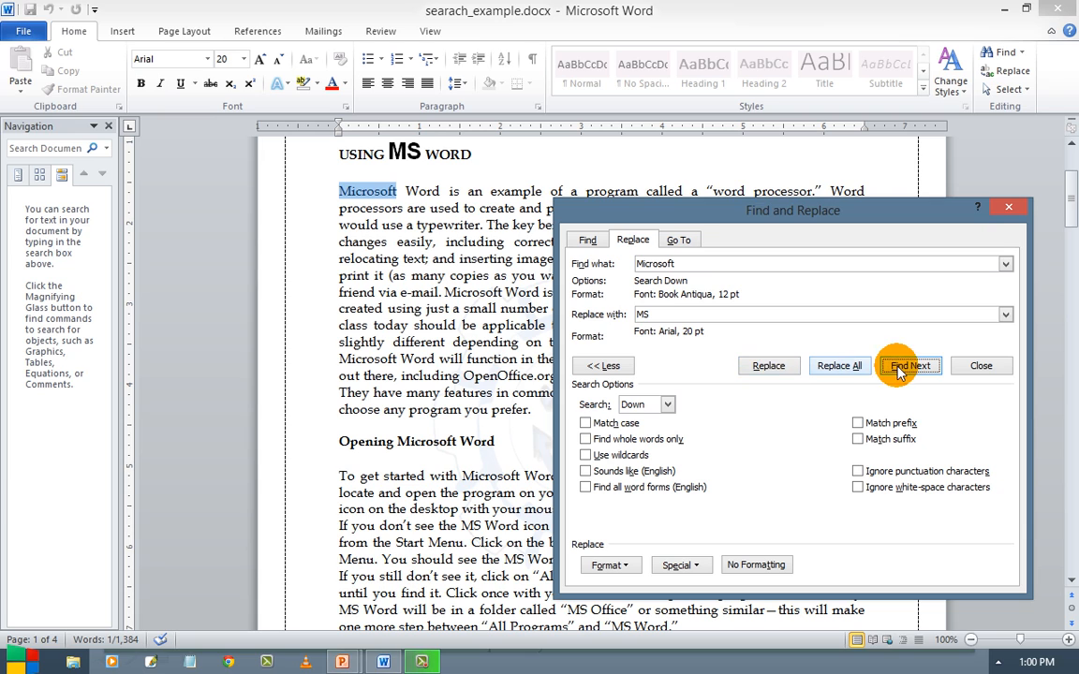
pyautogui.click(775, 373)
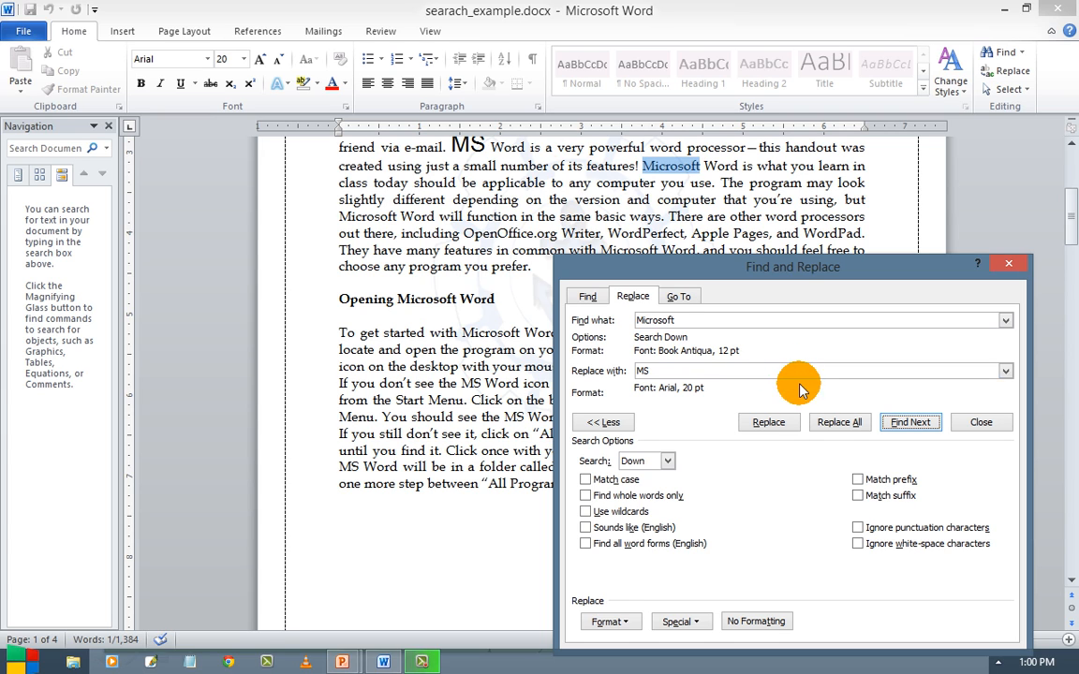
# Replace all remaining occurrences of "Microsoft" with the formatted "MS", continuing from the beginning, and close Find and Replace.
pyautogui.click(843, 424)
pyautogui.click(841, 424)
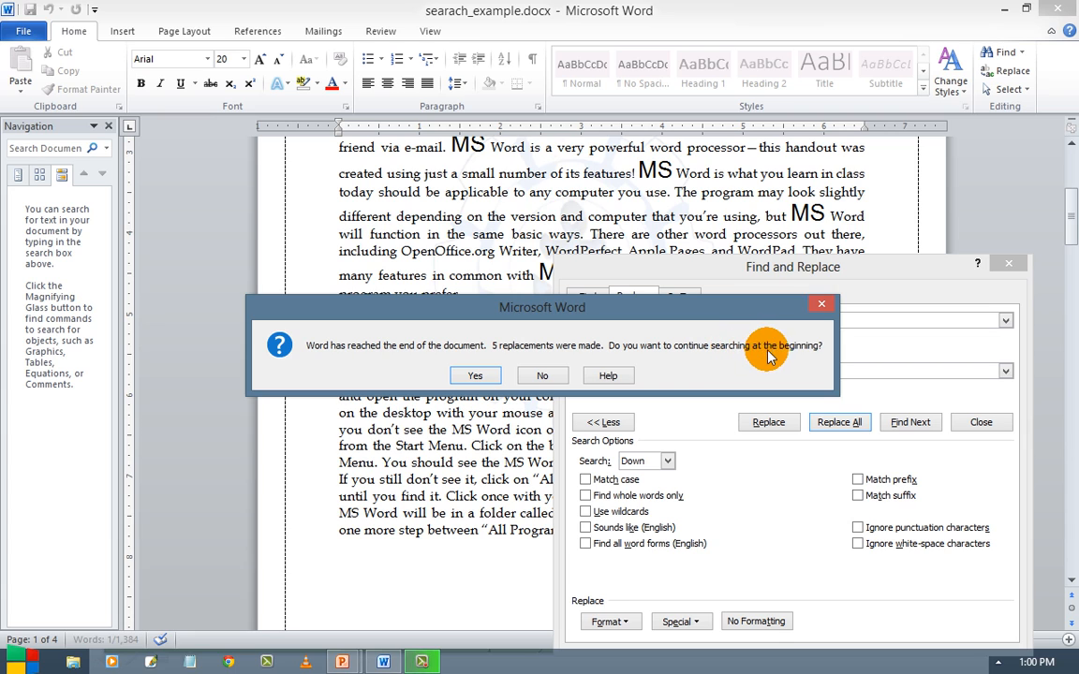
pyautogui.click(471, 376)
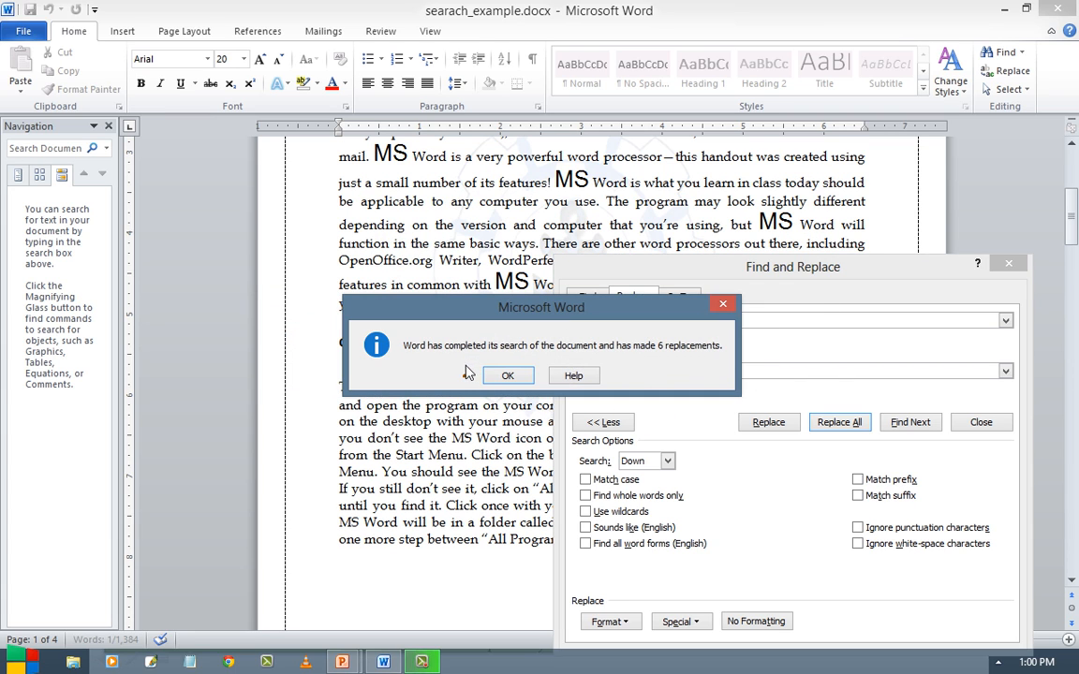
pyautogui.click(497, 377)
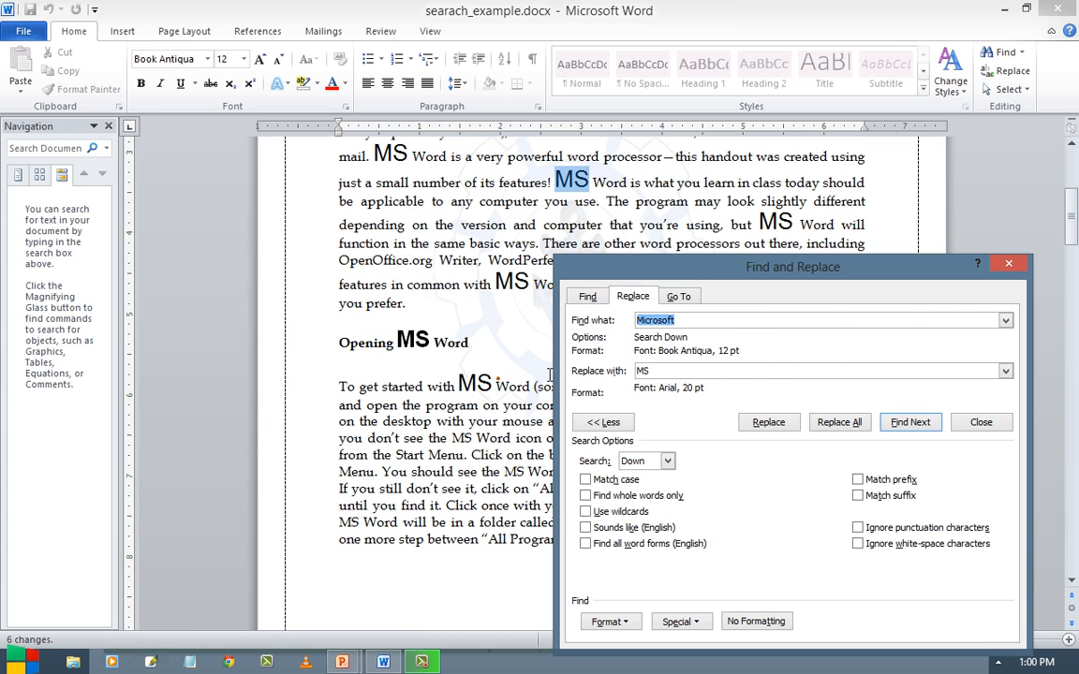
pyautogui.click(1011, 264)
# Review the replaced text, then undo the bulk replacement and the single replacements in the opening paragraph.
pyautogui.scroll(5, 485, 384)
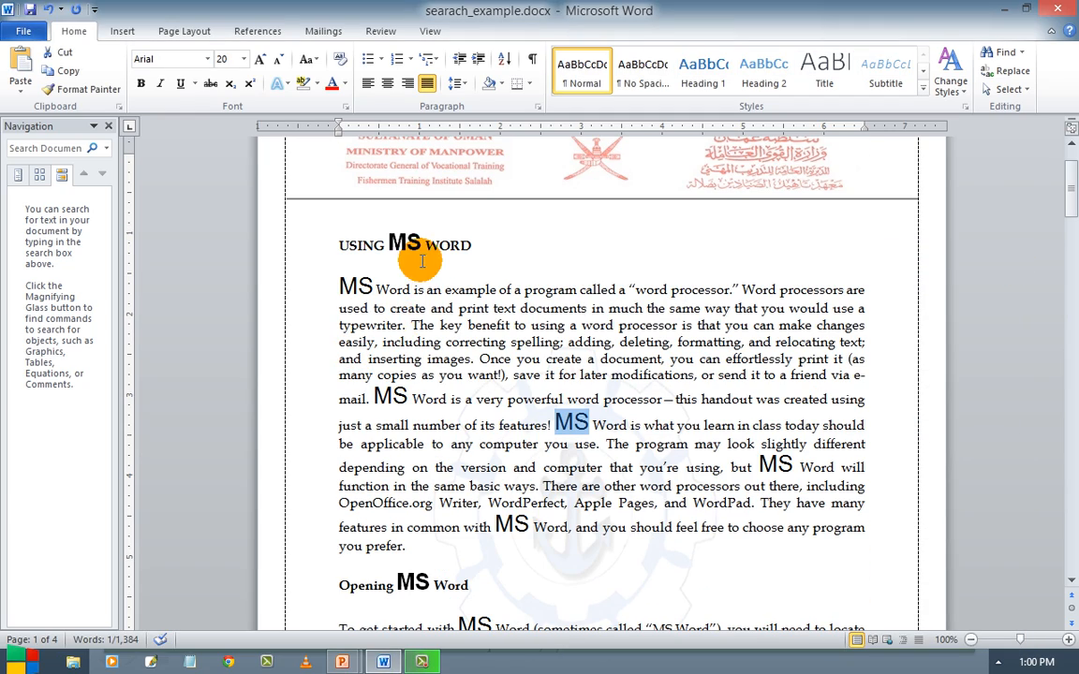
pyautogui.scroll(-2, 421, 267)
pyautogui.scroll(-7, 427, 281)
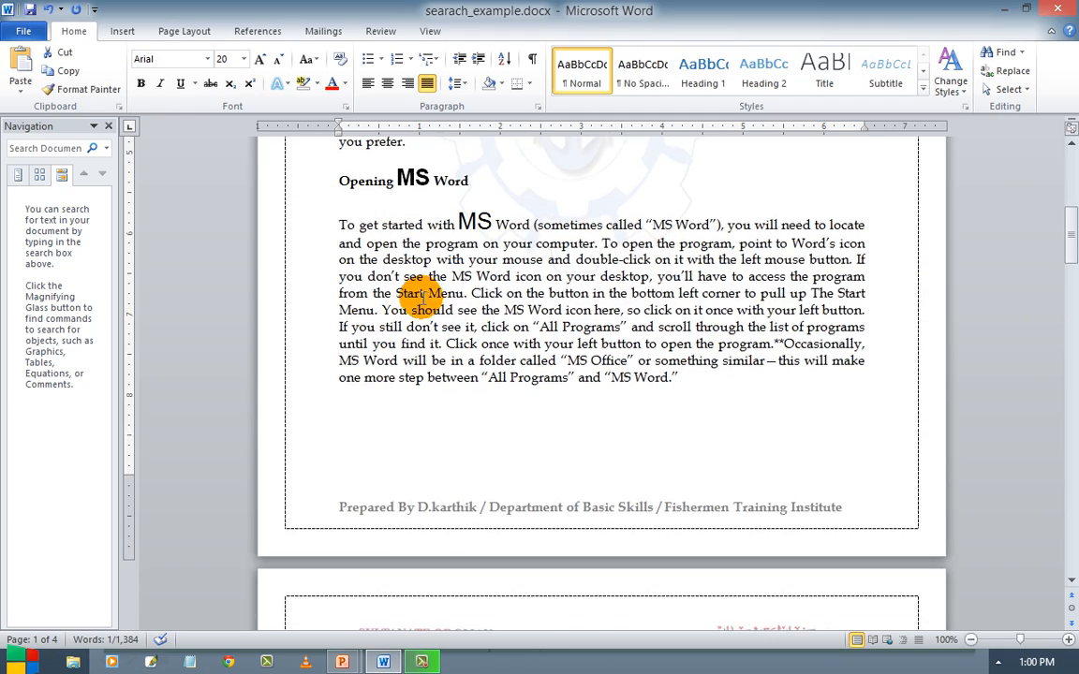
pyautogui.hotkey('ctrl', 'z')
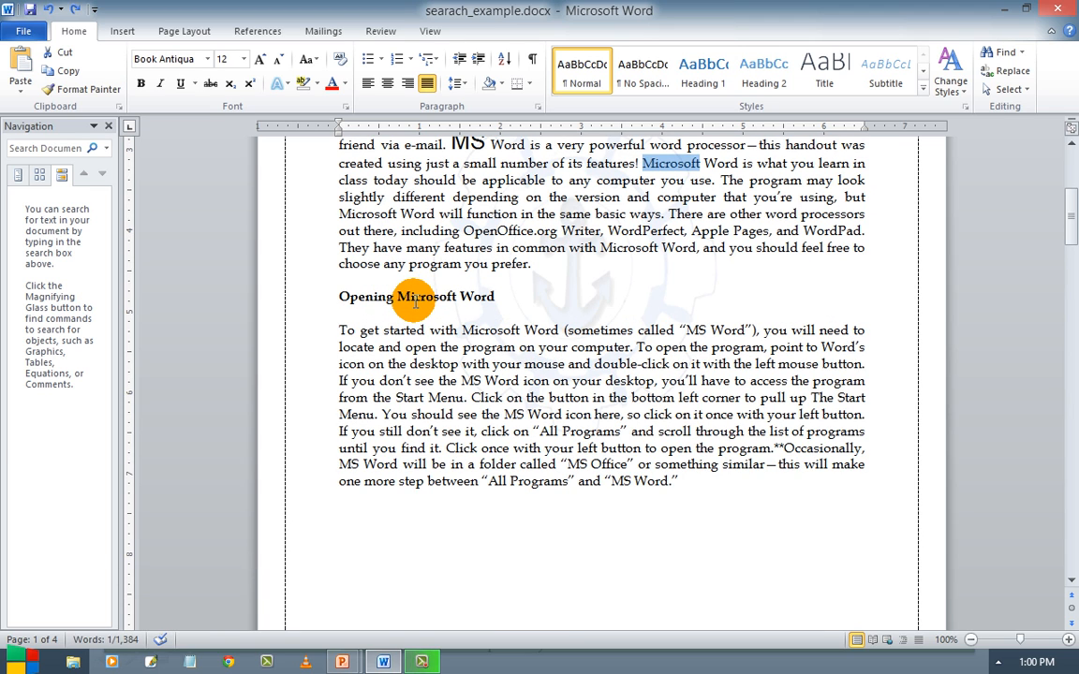
pyautogui.hotkey('ctrl', 'z')
pyautogui.scroll(3, 449, 318)
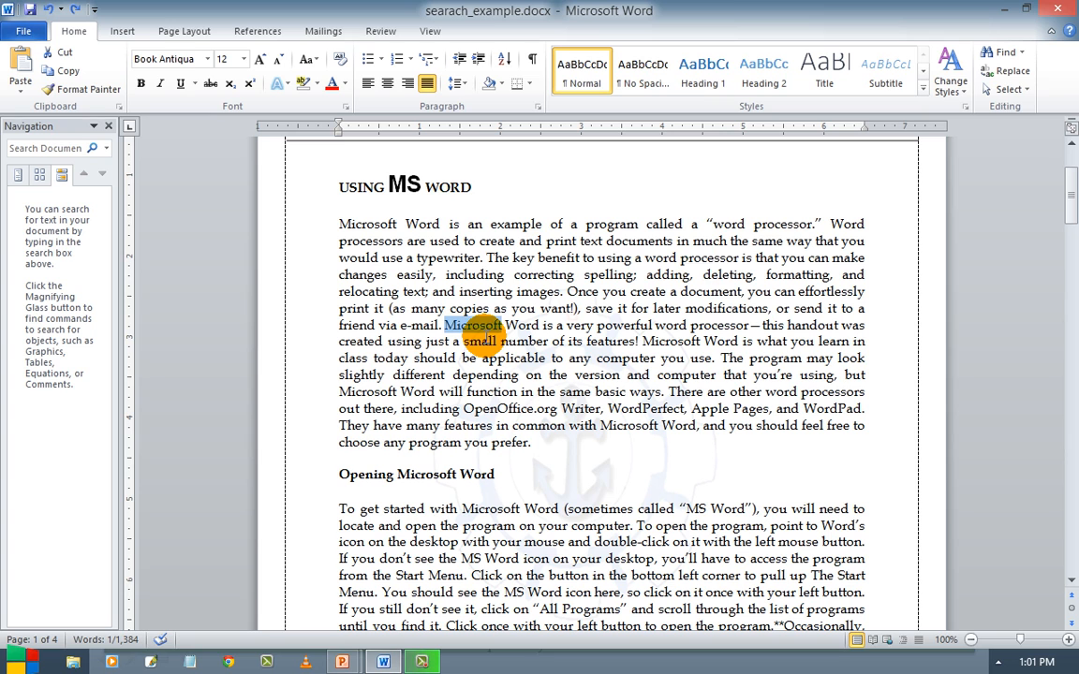
# Reopen Find and Replace and look through the formatting categories available for the replacement text.
pyautogui.click(1012, 71)
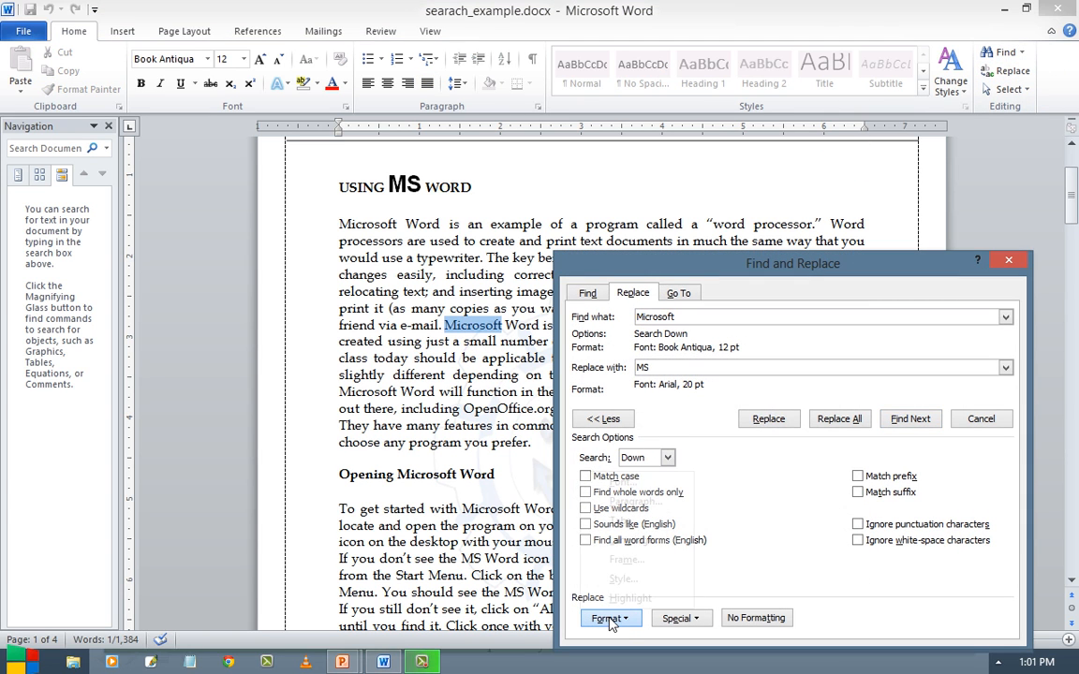
pyautogui.click(607, 618)
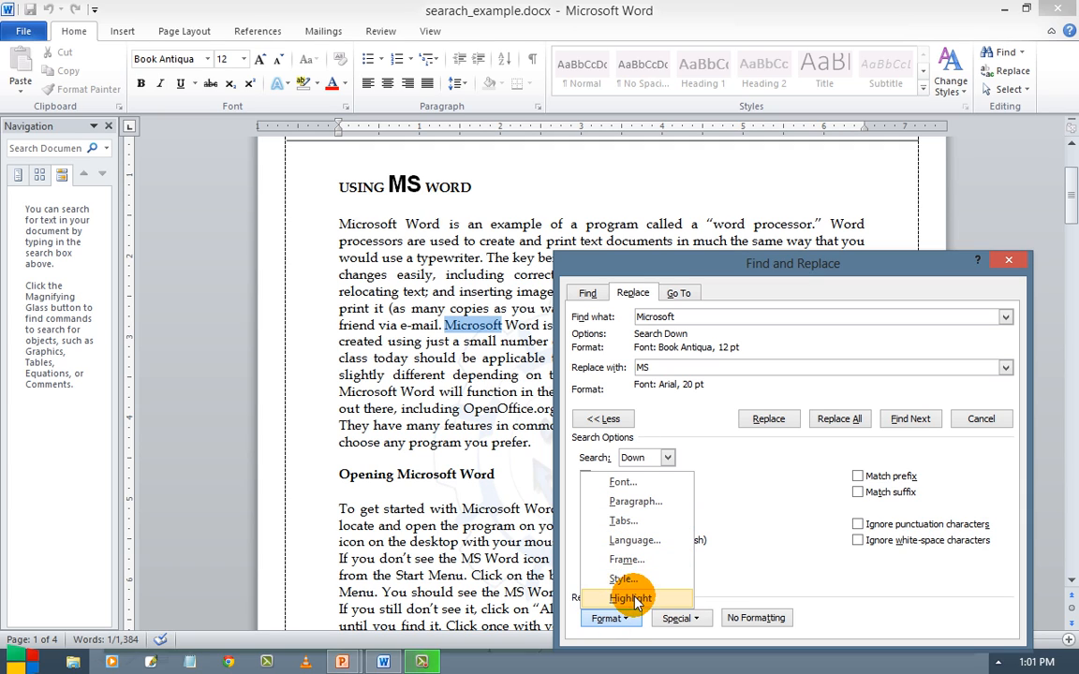
pyautogui.click(782, 540)
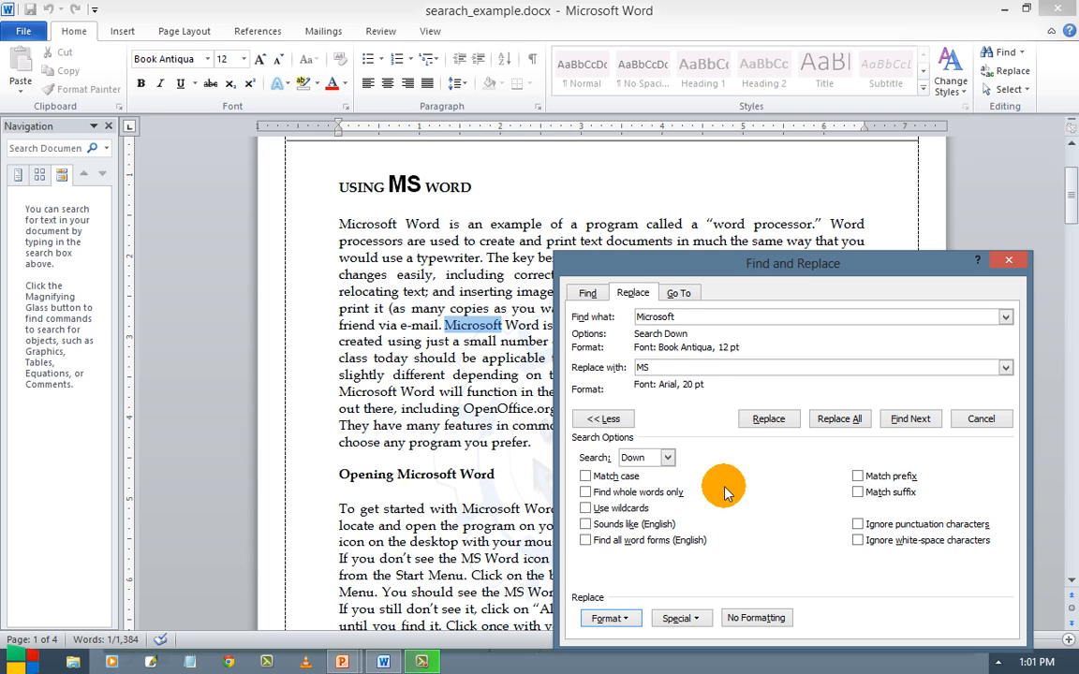
# Use Go To to jump to page 2 of the document.
pyautogui.click(678, 295)
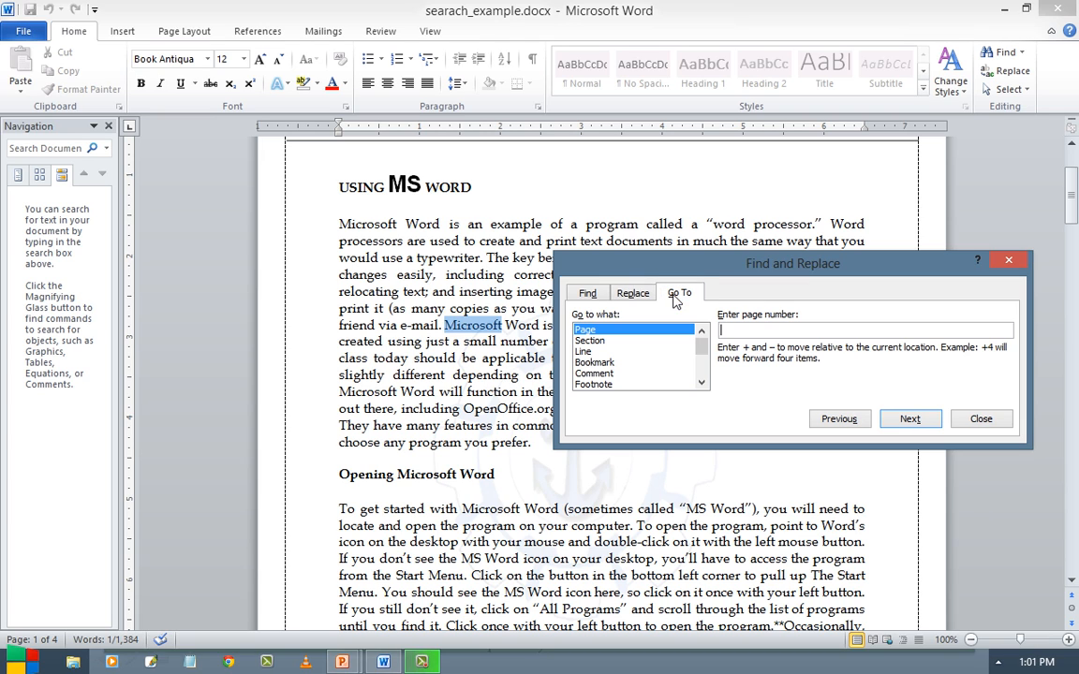
pyautogui.click(874, 328)
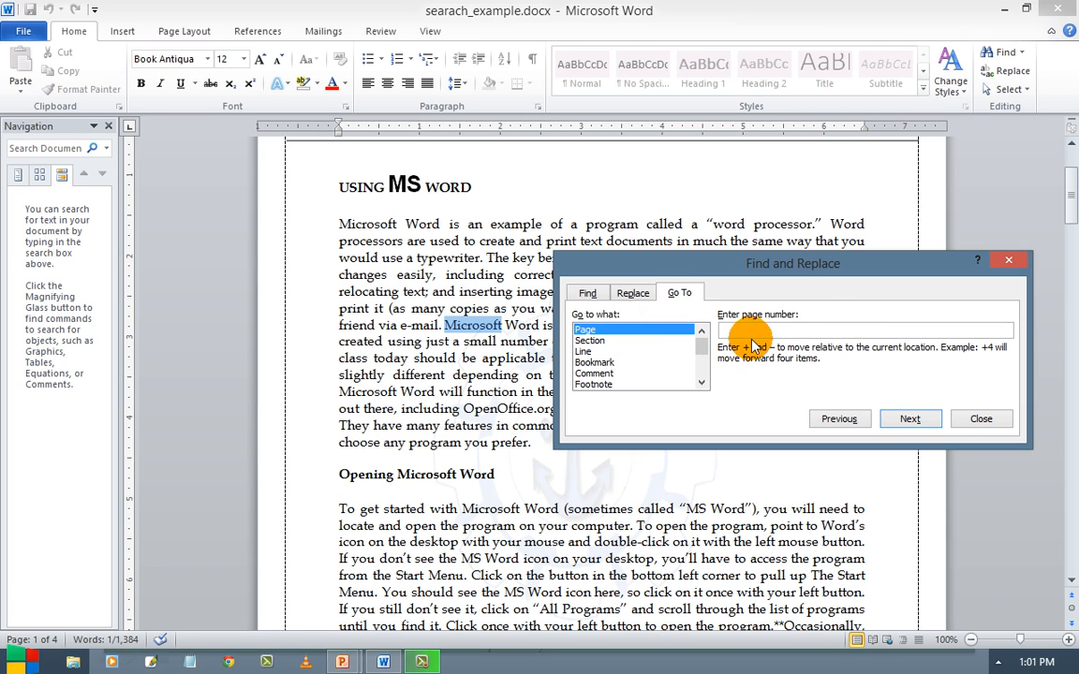
pyautogui.write('2')
pyautogui.press('Return')
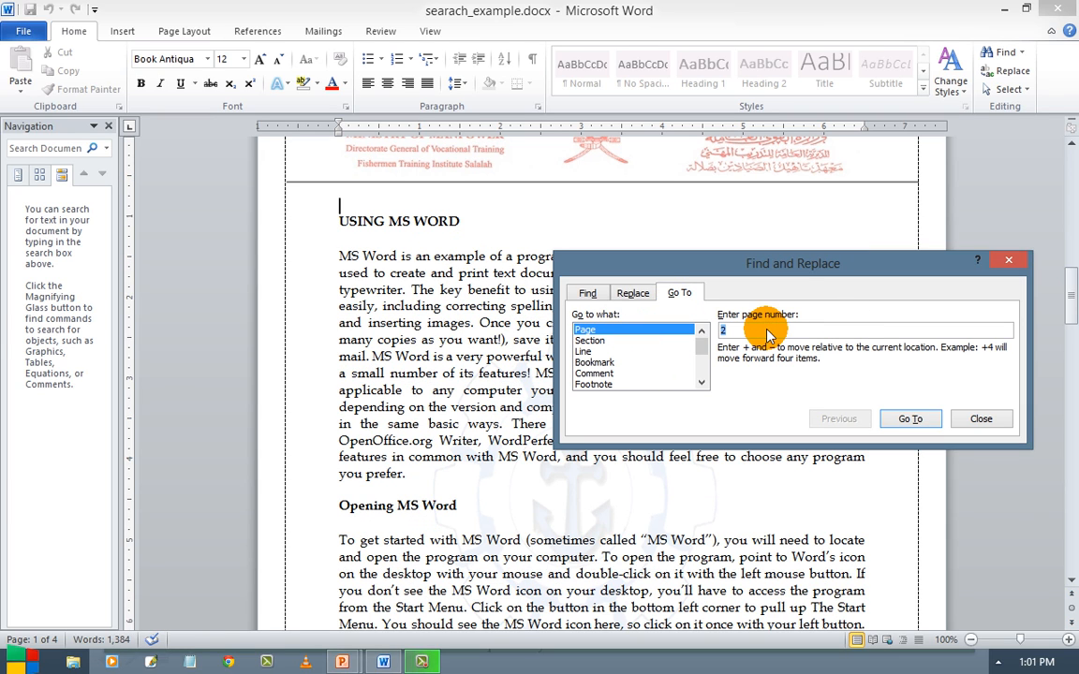
# Examine the other Go To targets, from section, line, bookmark, comment and footnote through object and heading, and close the dialog.
pyautogui.click(637, 340)
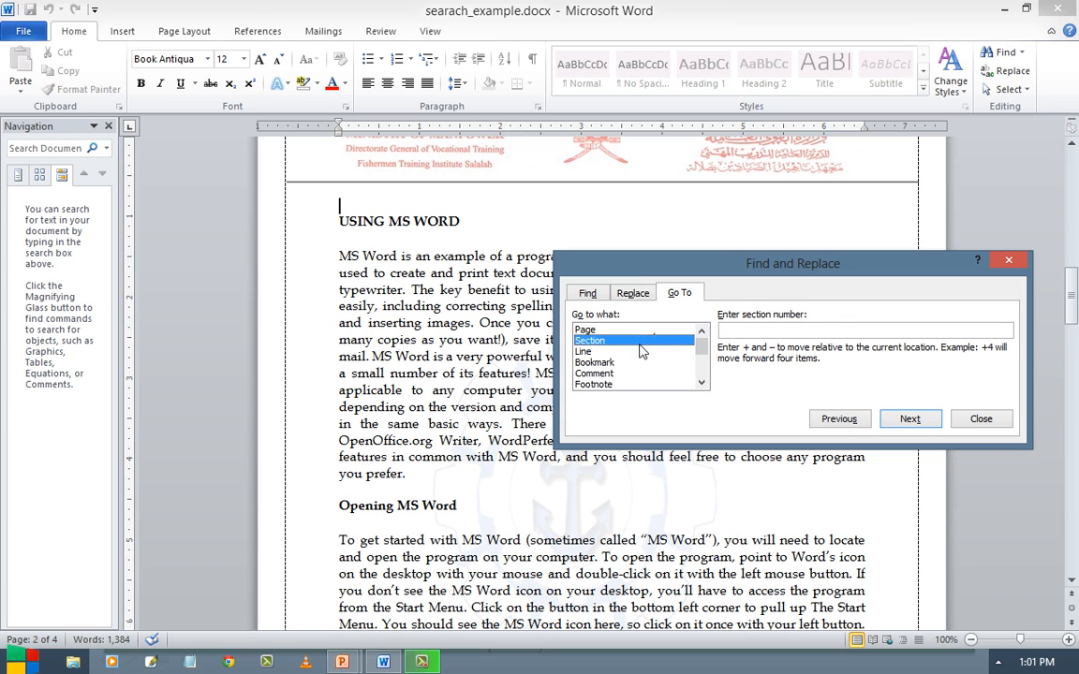
pyautogui.click(639, 351)
pyautogui.click(634, 363)
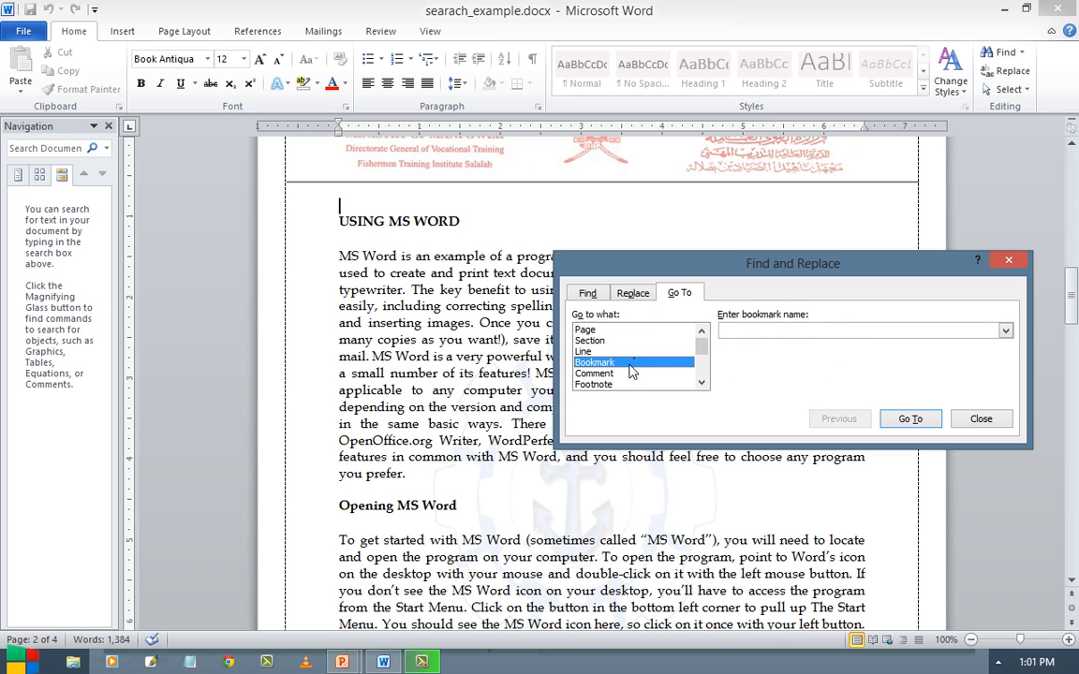
pyautogui.click(590, 374)
pyautogui.click(595, 384)
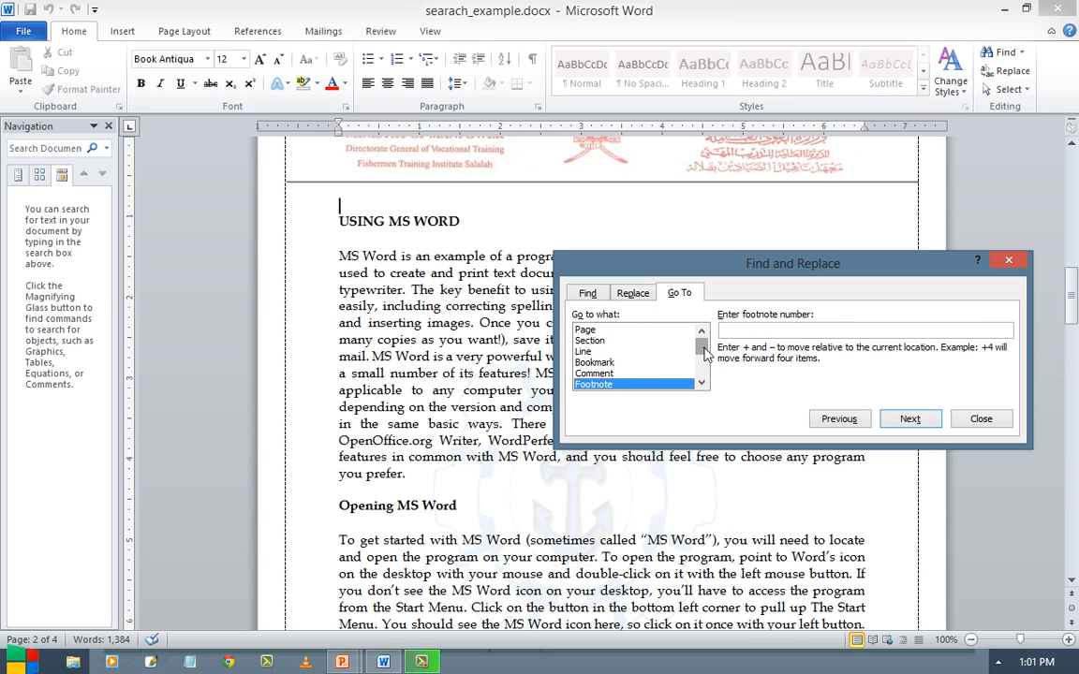
pyautogui.moveTo(702, 349); pyautogui.dragTo(694, 391)
pyautogui.click(613, 384)
pyautogui.click(600, 374)
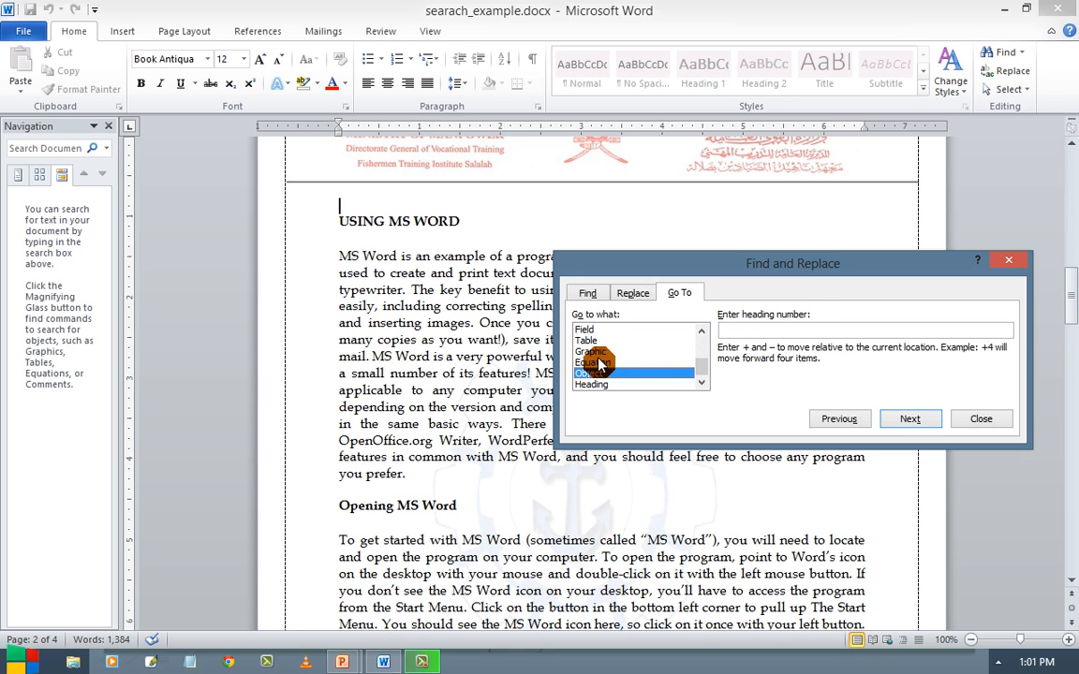
pyautogui.click(979, 419)
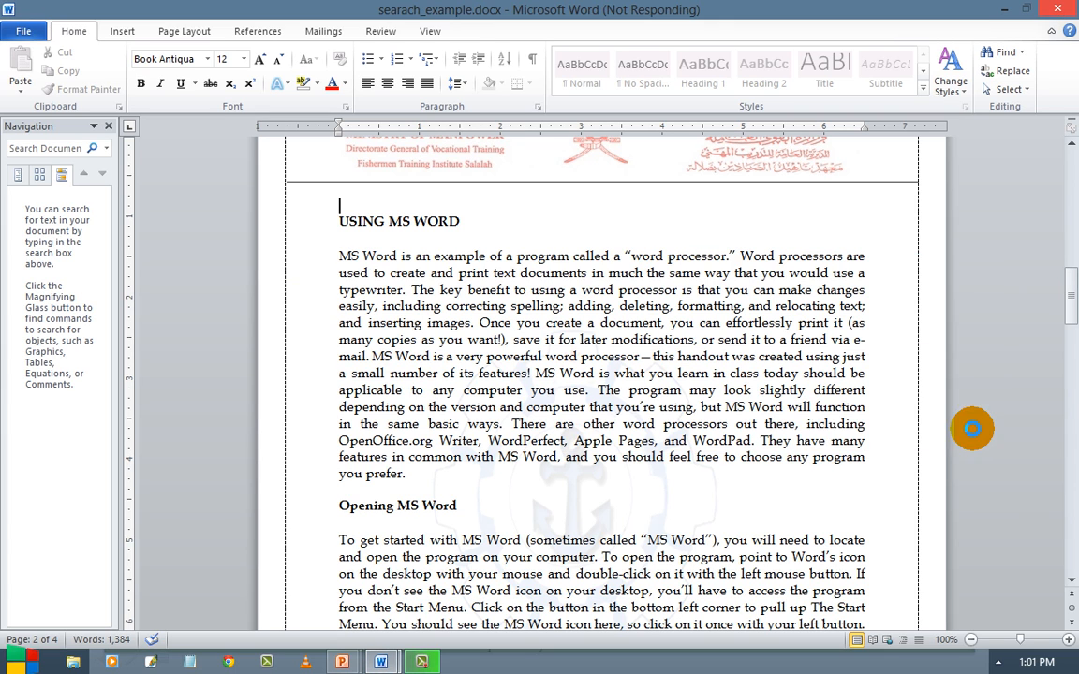
# Switch to the PowerPoint slide show on finding and replacing specific formatting and advance it to instructions 2 and 3.
pyautogui.hotkey('alt', 'Tab')
pyautogui.hotkey('alt', 'Tab')
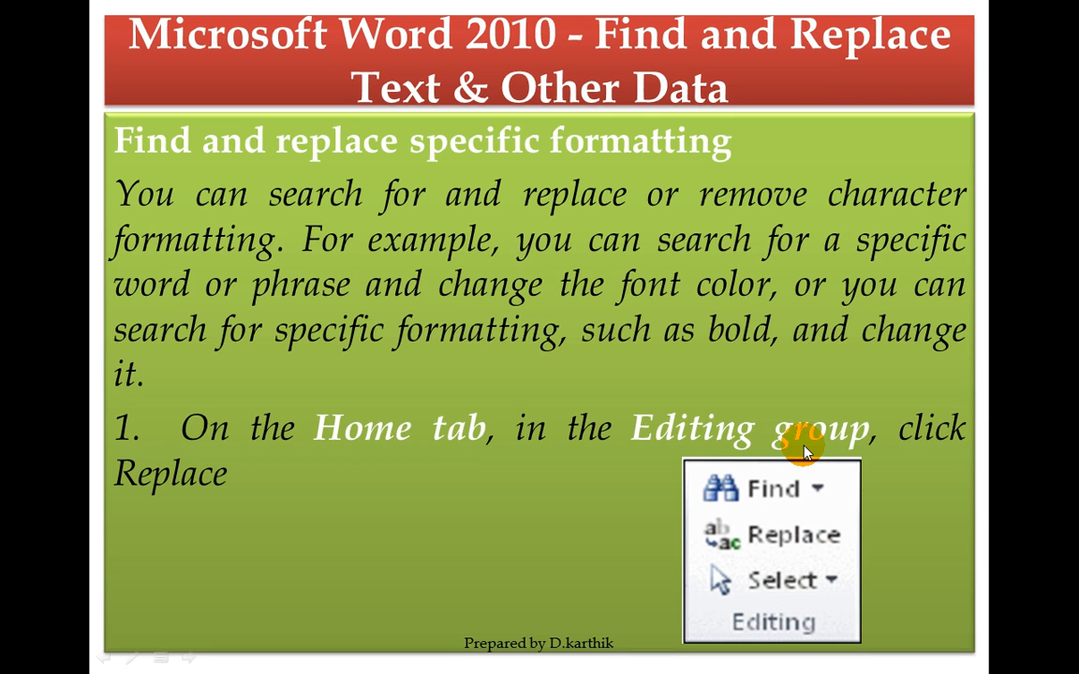
pyautogui.click(454, 486)
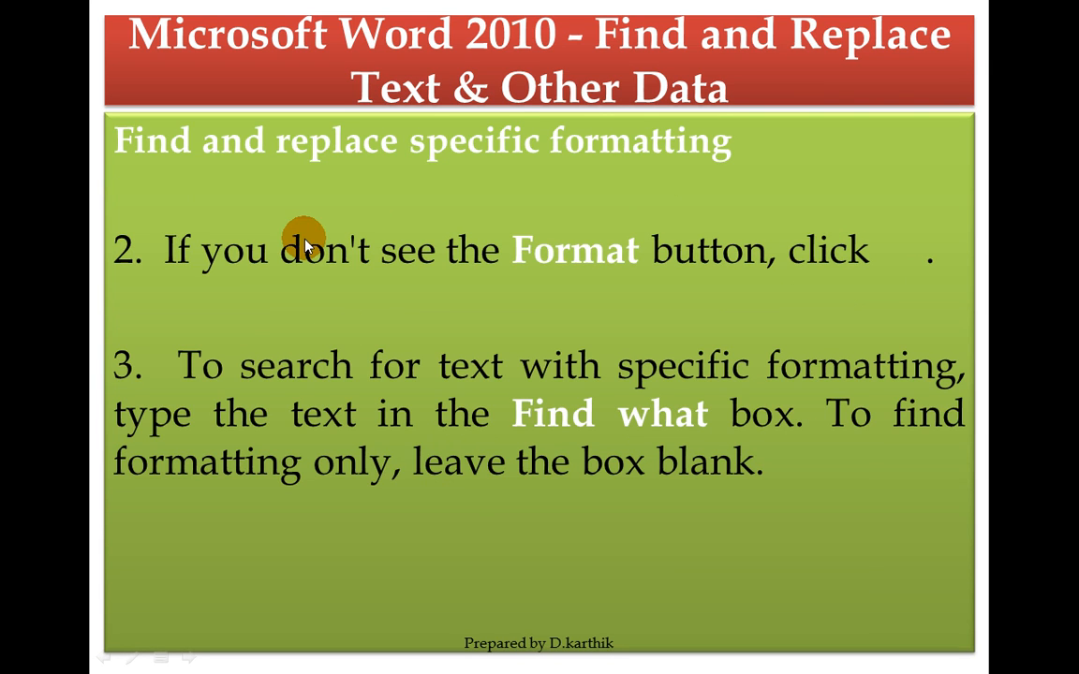